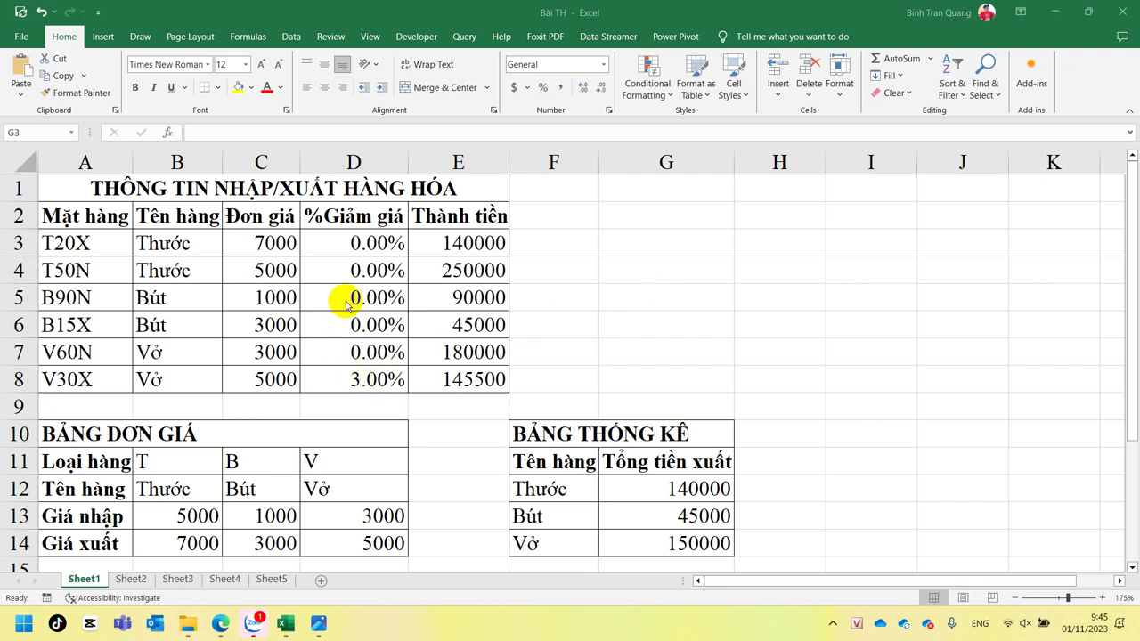
# Inspect the existing Đơn giá price formulas in C3 and C4.
pyautogui.click(244, 244)
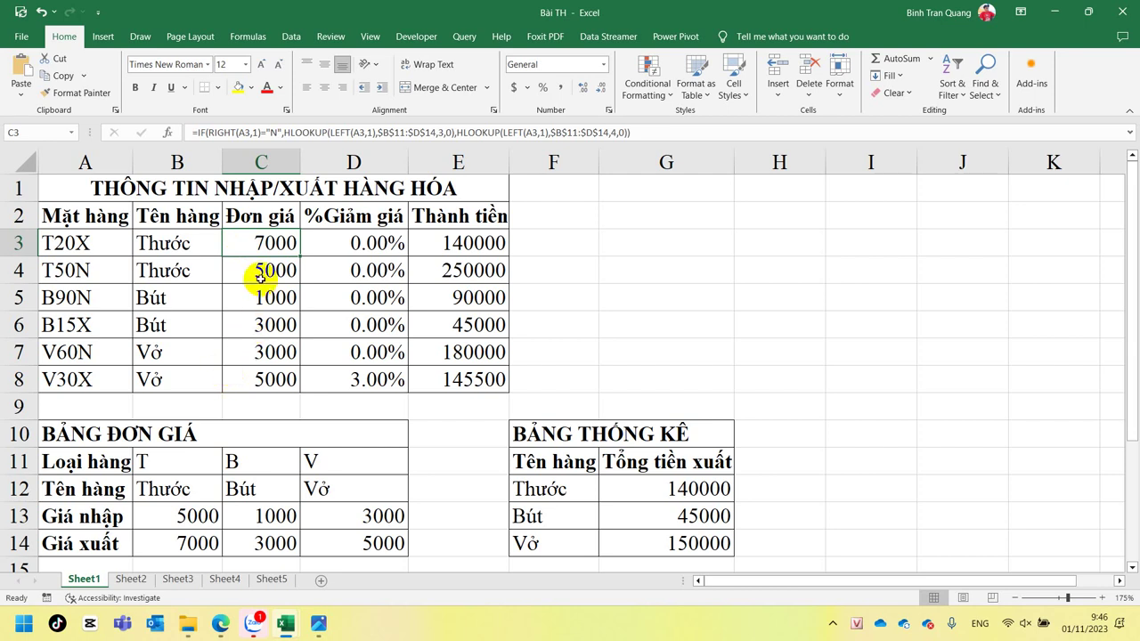
pyautogui.click(260, 278)
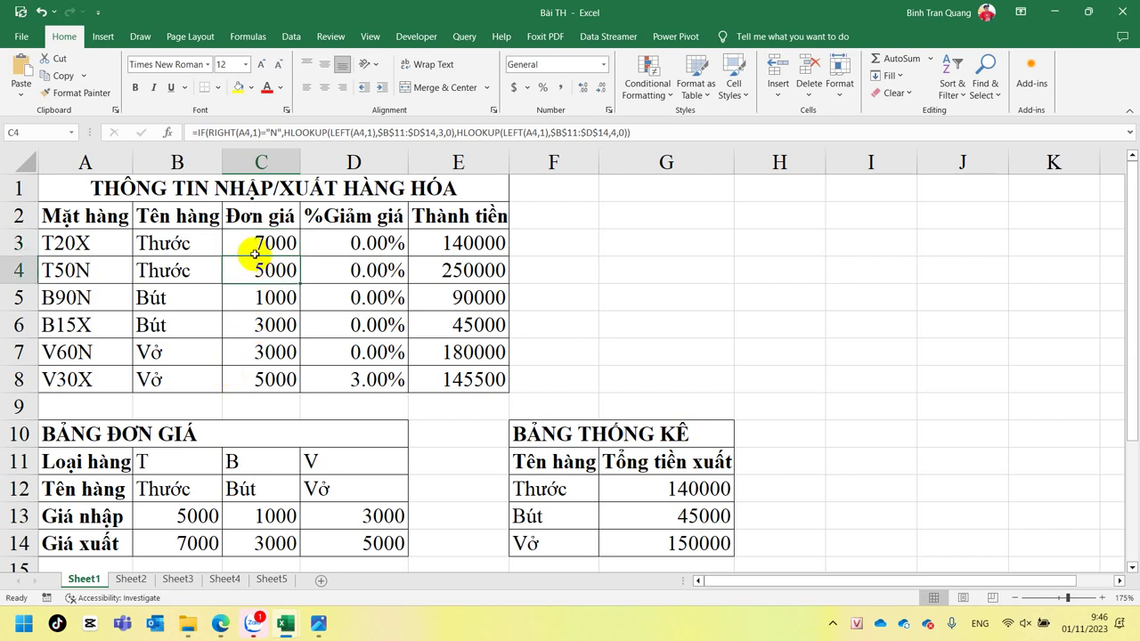
pyautogui.click(257, 243)
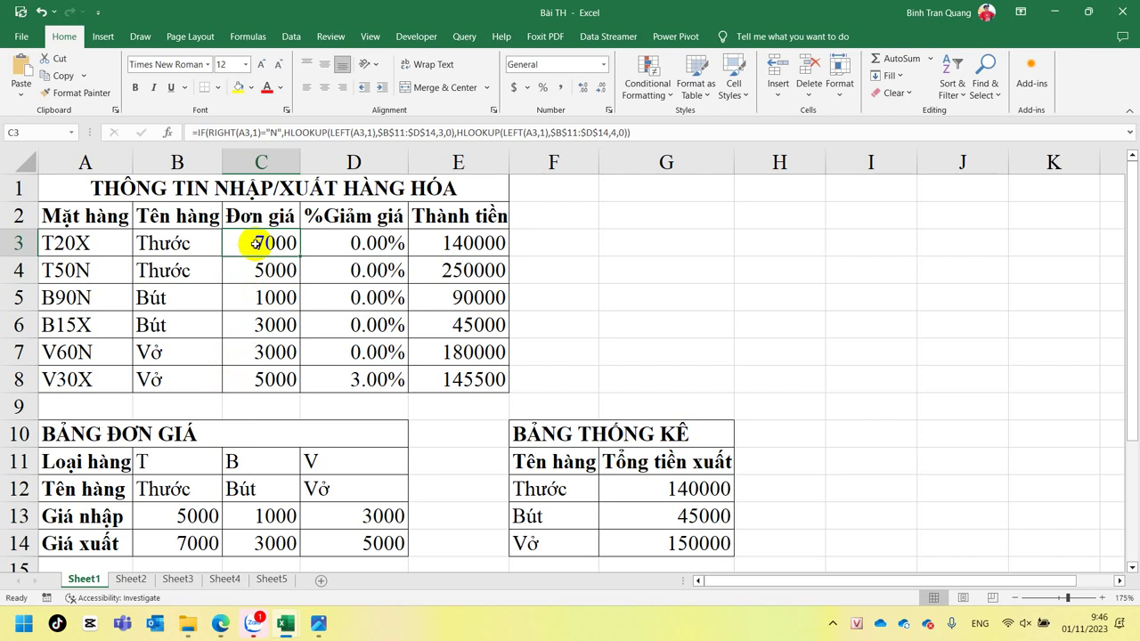
# Enter =INDEX(B13:D14,1,1) in G3 so it returns 5000.
pyautogui.click(611, 247)
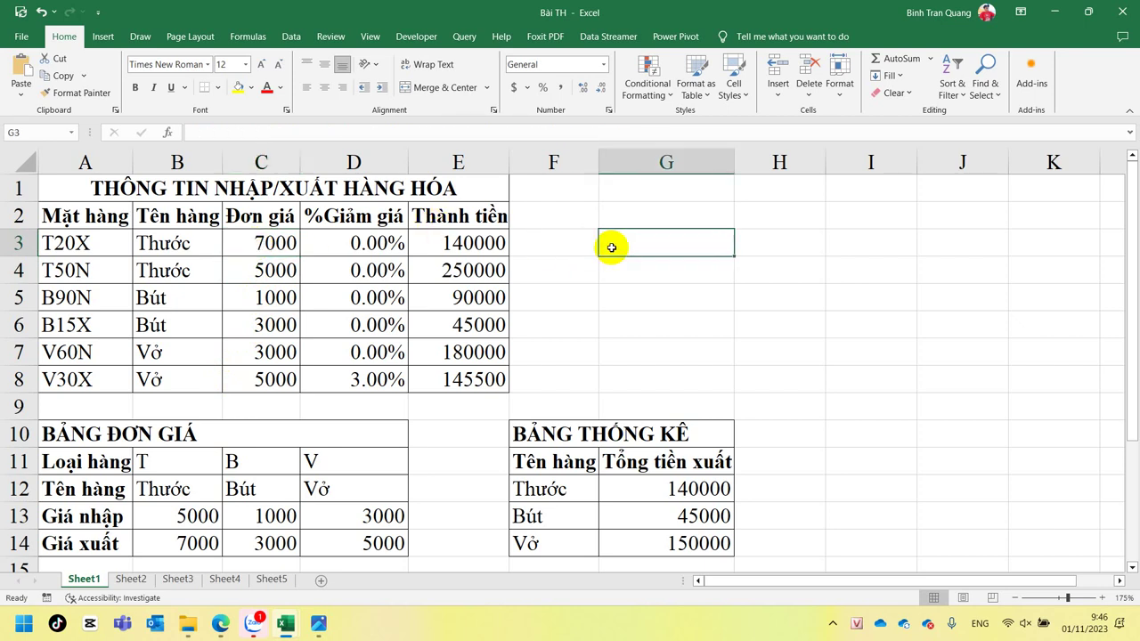
pyautogui.write('=index')
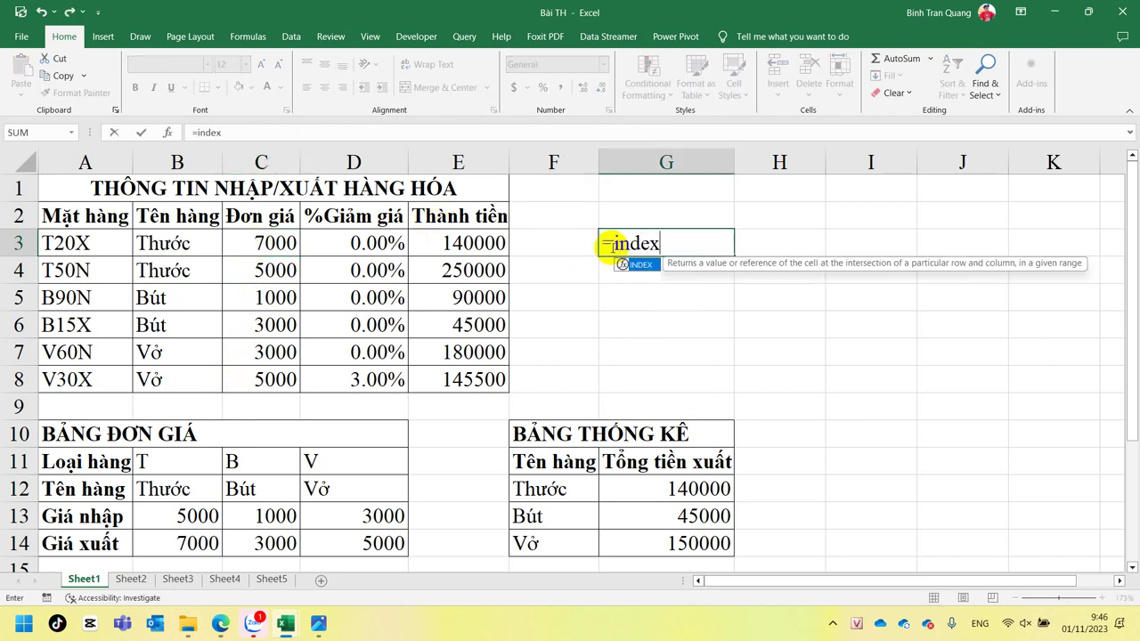
pyautogui.press('Tab')
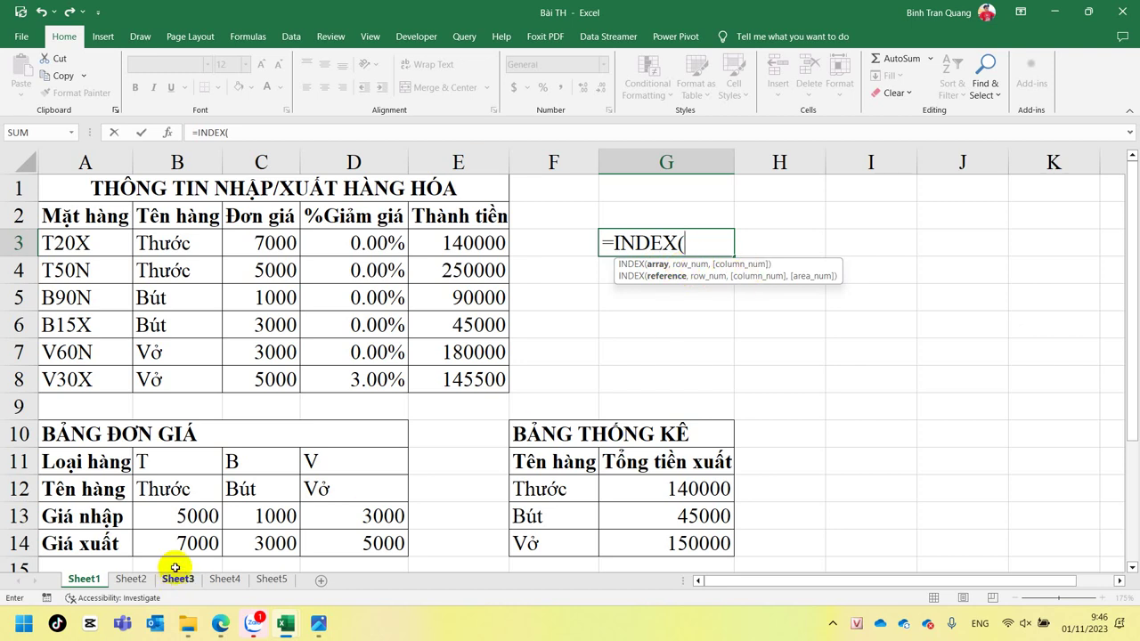
pyautogui.moveTo(183, 517); pyautogui.dragTo(359, 539)
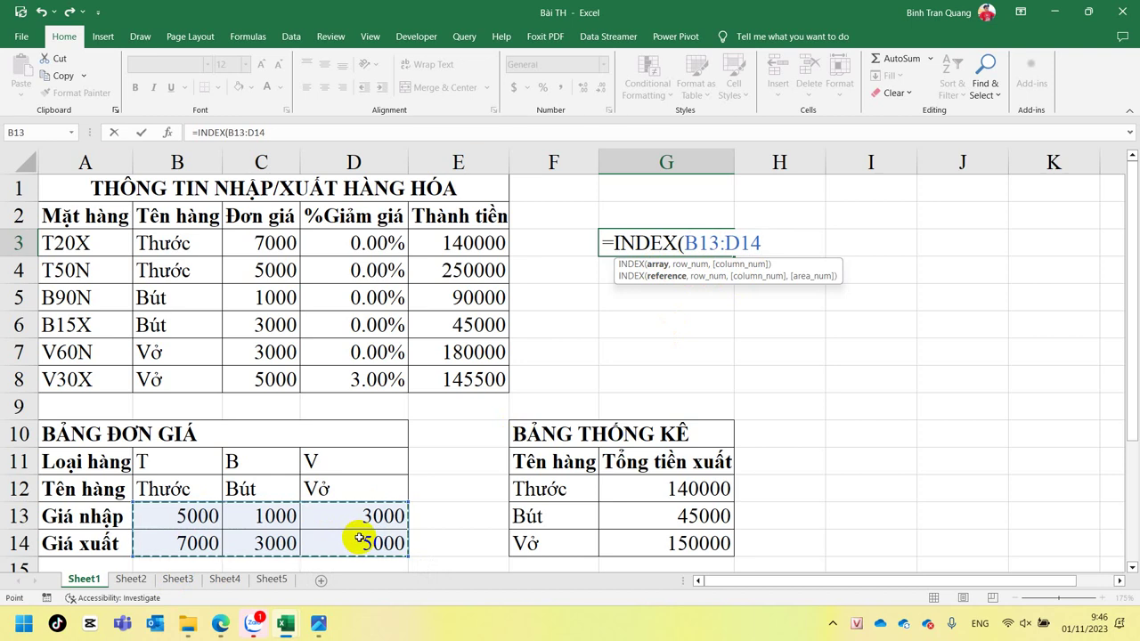
pyautogui.write(',')
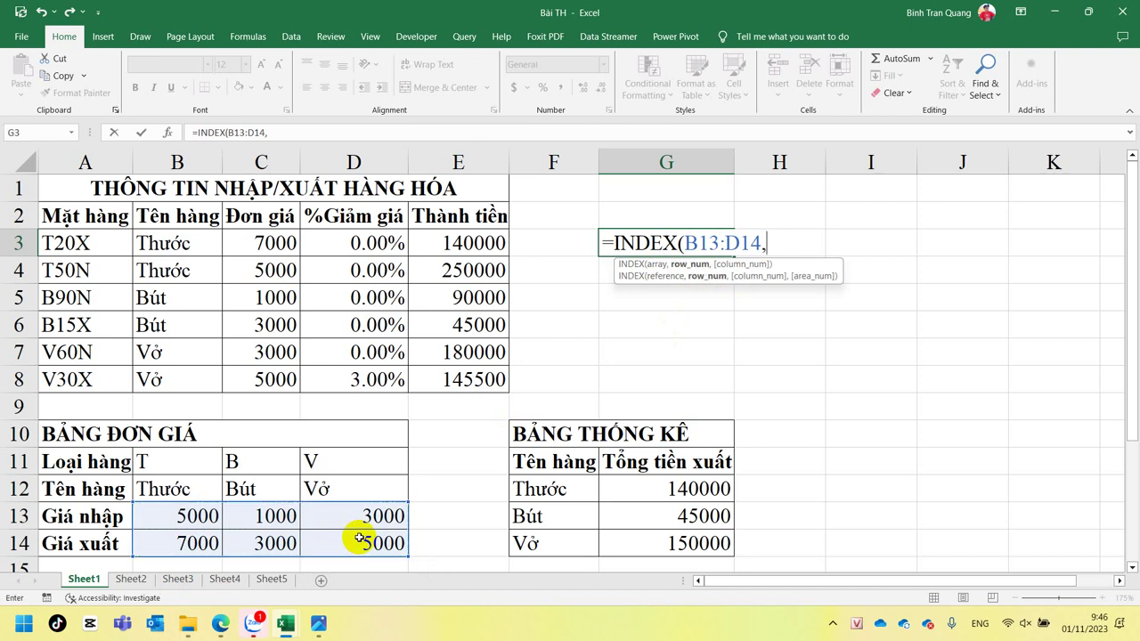
pyautogui.write('11')
pyautogui.press('BackSpace')
pyautogui.write(',1,1')
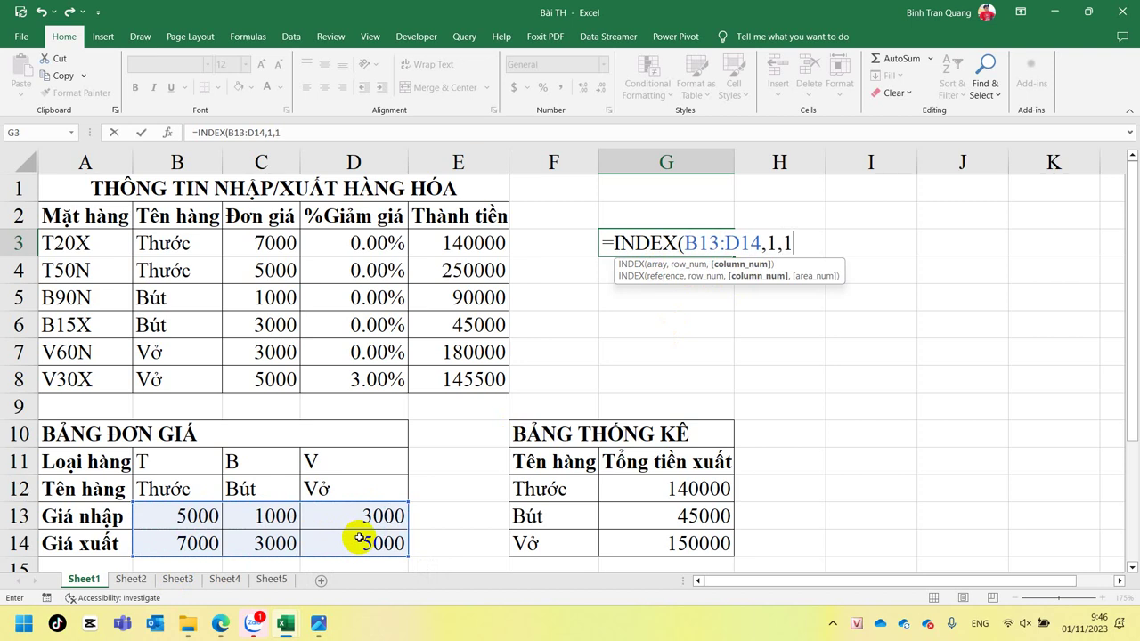
pyautogui.write(')')
pyautogui.press('Return')
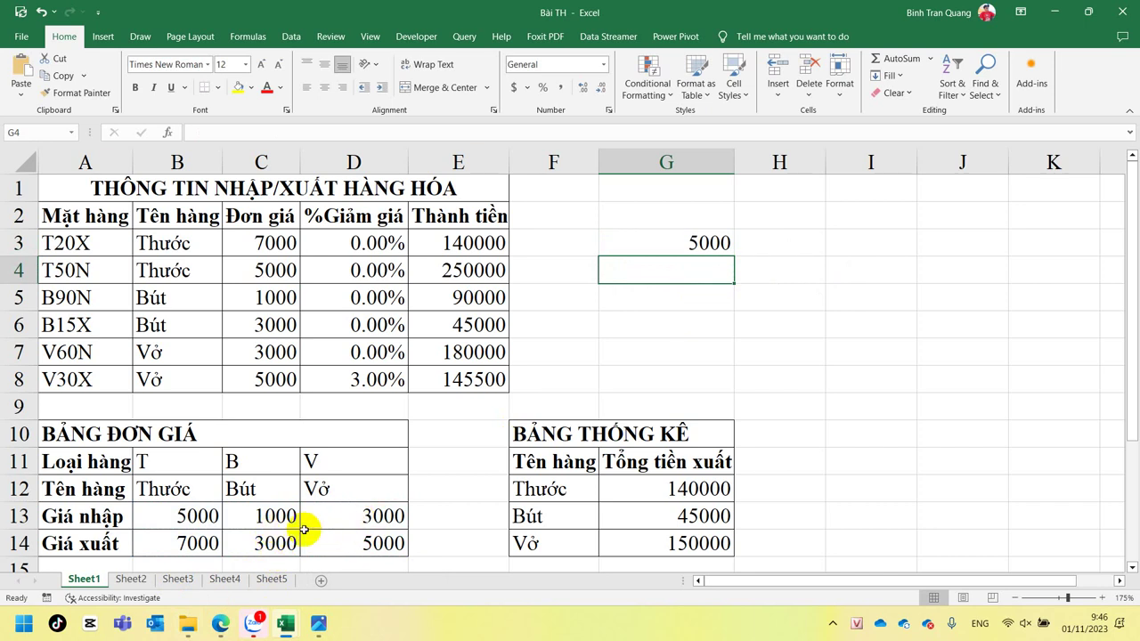
# Change the row argument of G3's INDEX formula from 1 to 2.
pyautogui.click(196, 545)
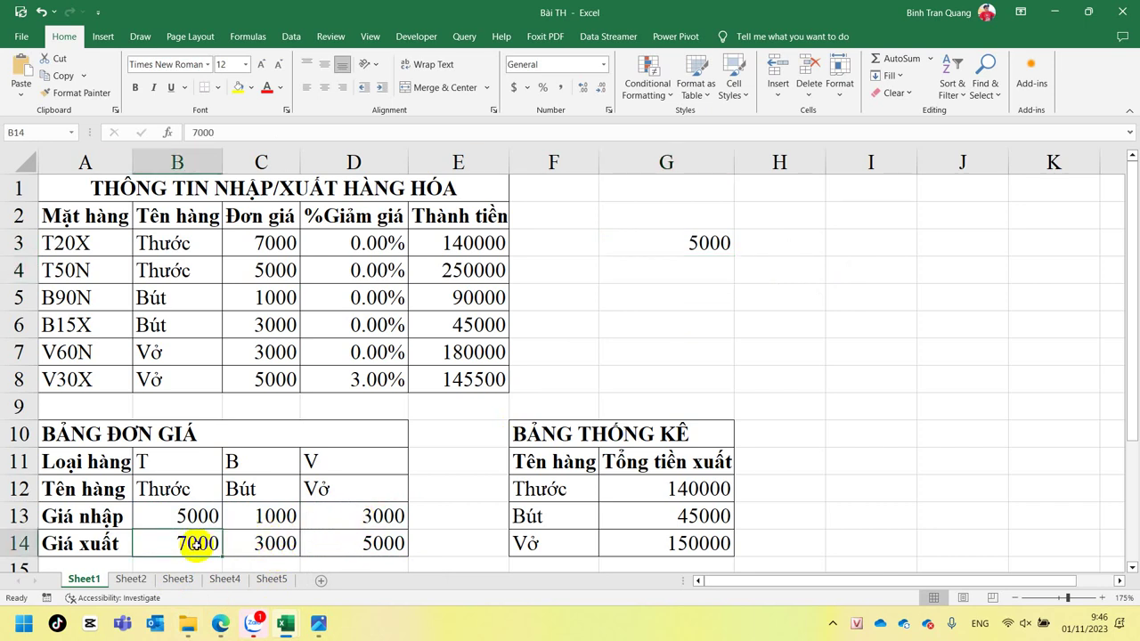
pyautogui.click(662, 242)
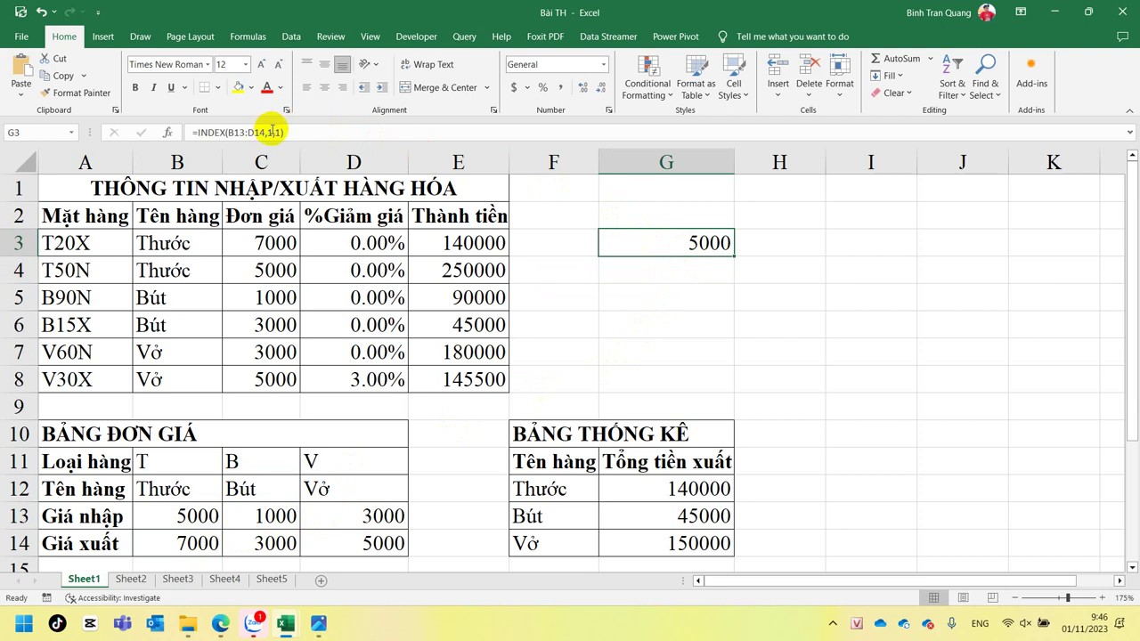
pyautogui.click(273, 132)
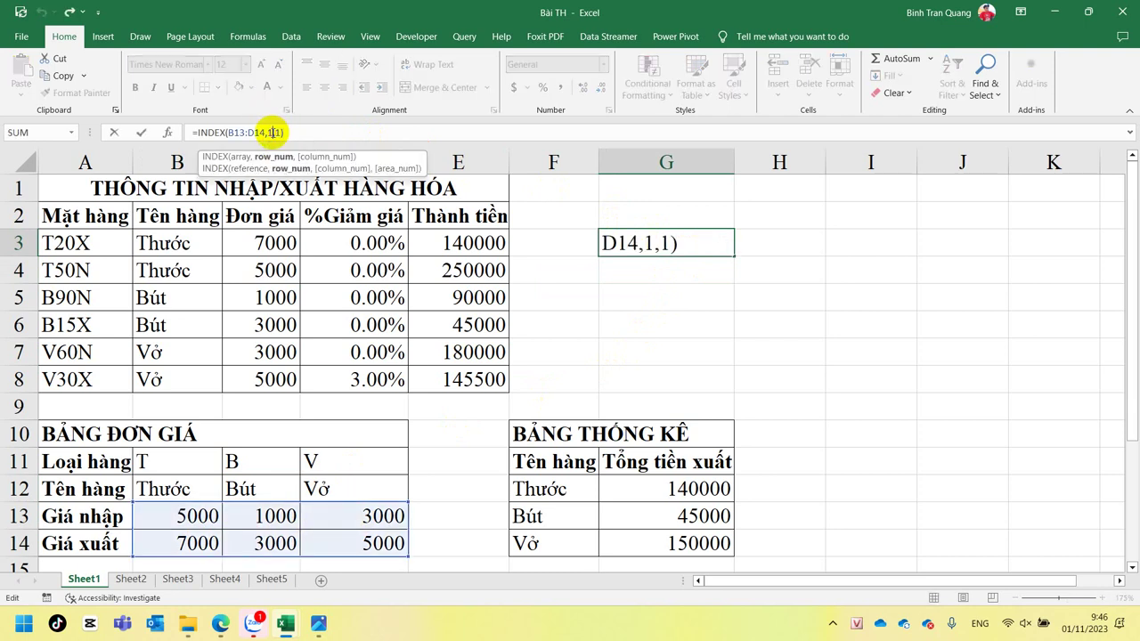
pyautogui.click(266, 132)
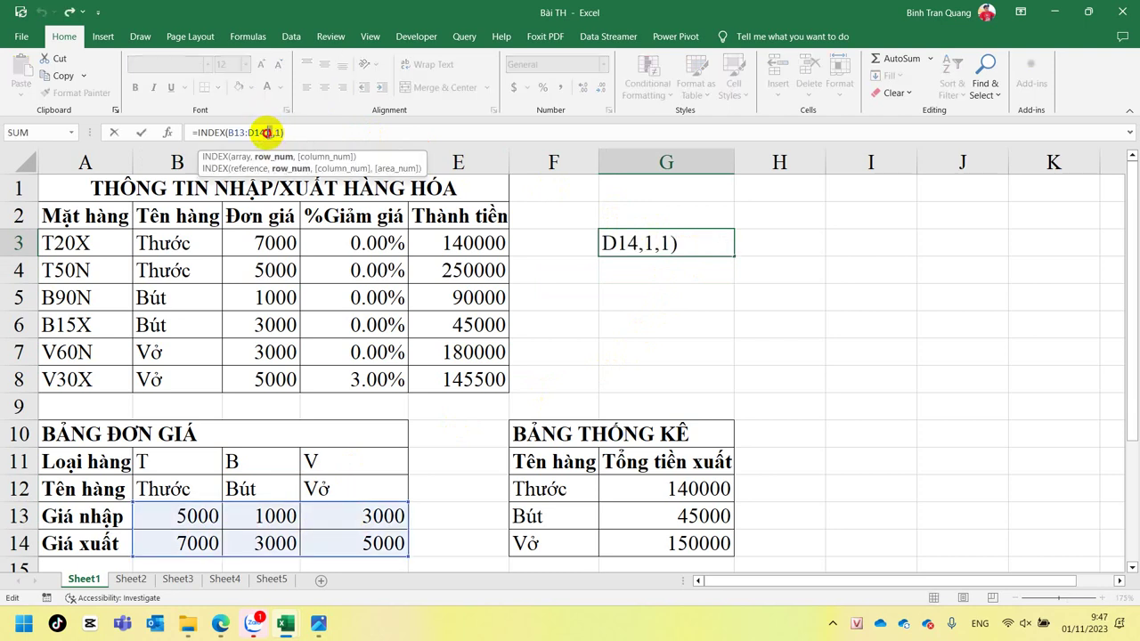
pyautogui.press('BackSpace')
pyautogui.write('2')
pyautogui.press('Return')
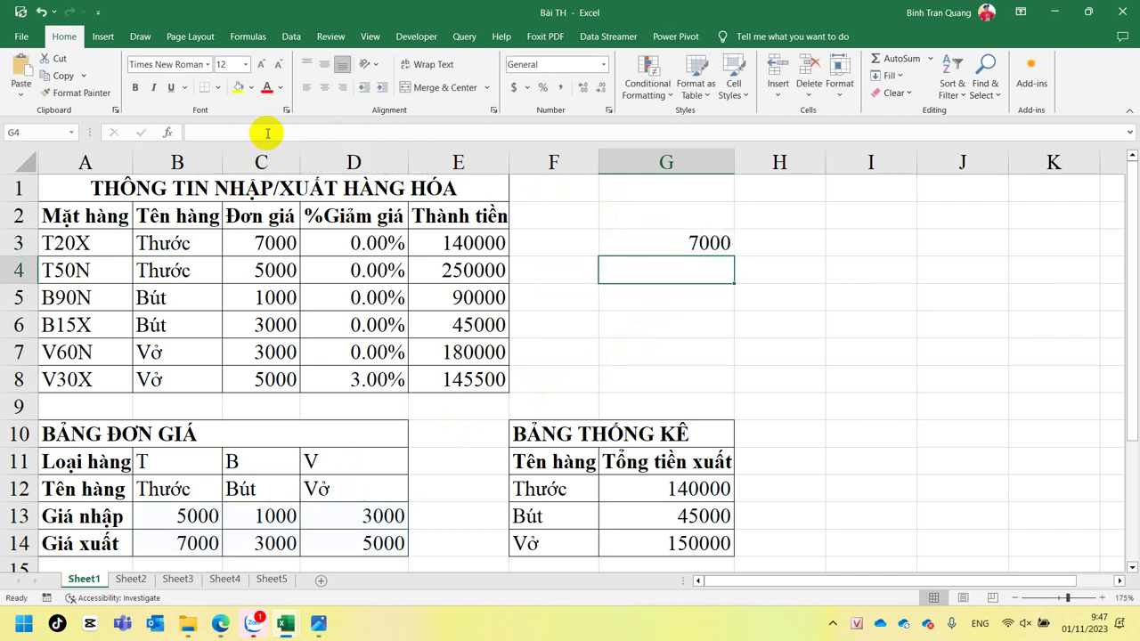
# Review G3's updated formula, the Tên hàng formula in B3 and item code T20X in A3.
pyautogui.click(674, 237)
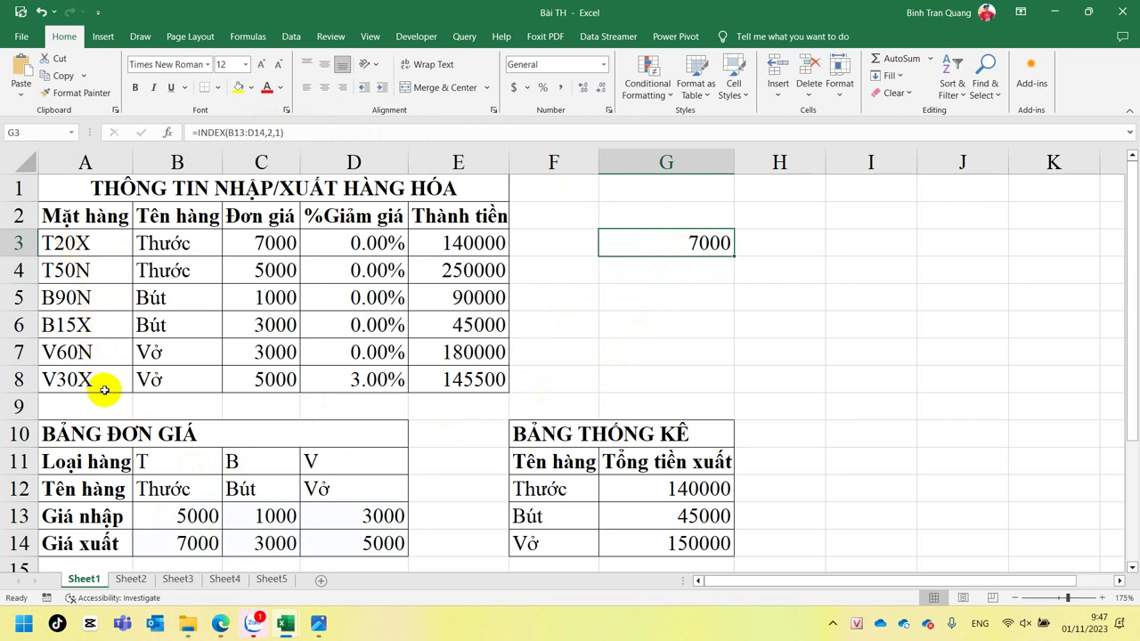
pyautogui.click(164, 245)
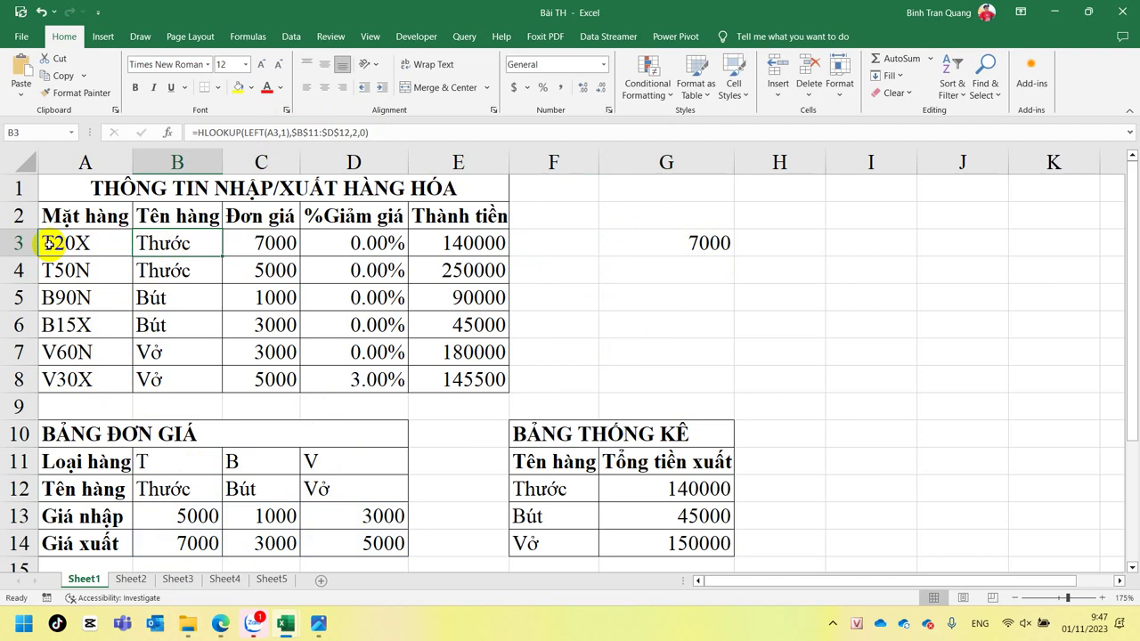
pyautogui.click(49, 243)
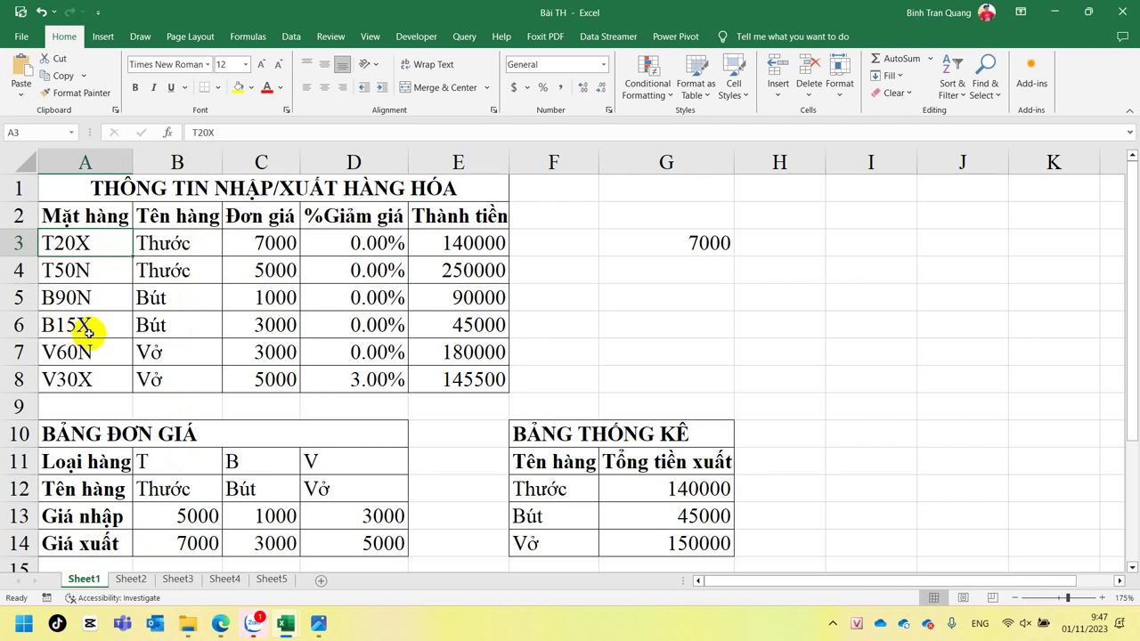
pyautogui.click(631, 249)
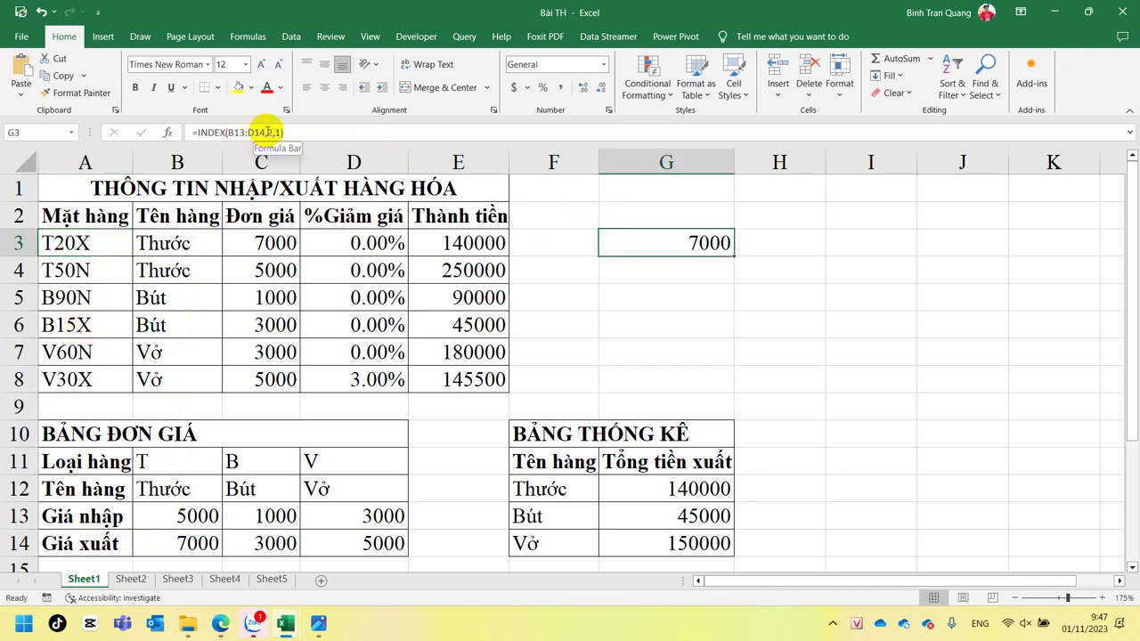
# Copy the goods information table and paste it as values at G1.
pyautogui.moveTo(67, 187)
pyautogui.mouseDown()
pyautogui.moveTo(380, 298)
pyautogui.moveTo(407, 382)
pyautogui.mouseUp()
pyautogui.hotkey('ctrl', 'c')
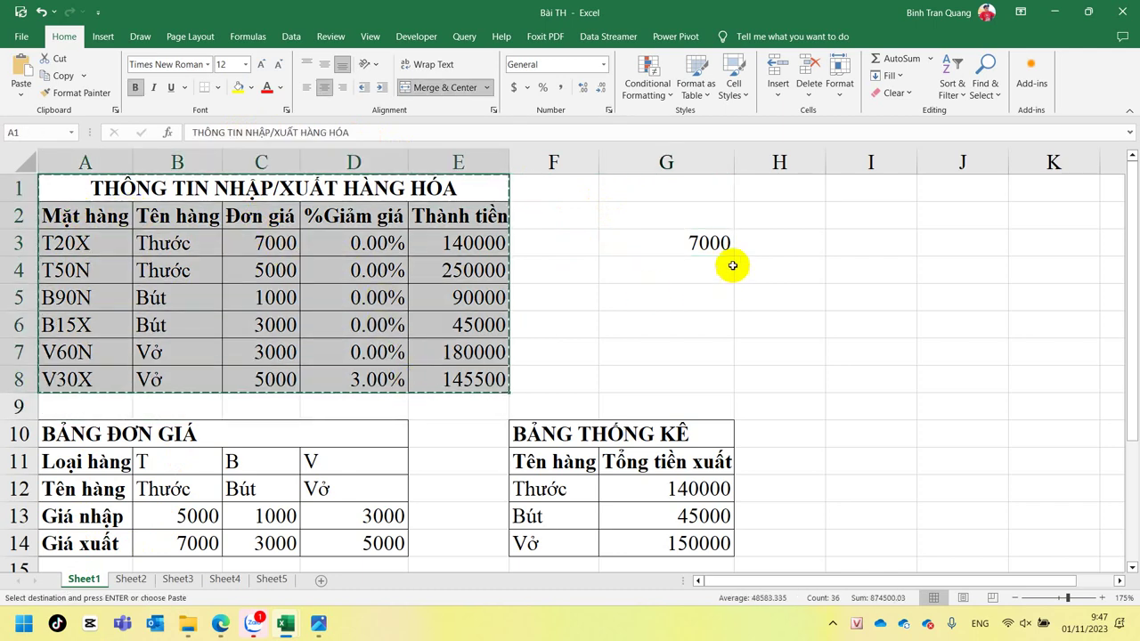
pyautogui.click(632, 187)
pyautogui.rightClick(635, 188)
pyautogui.click(690, 281)
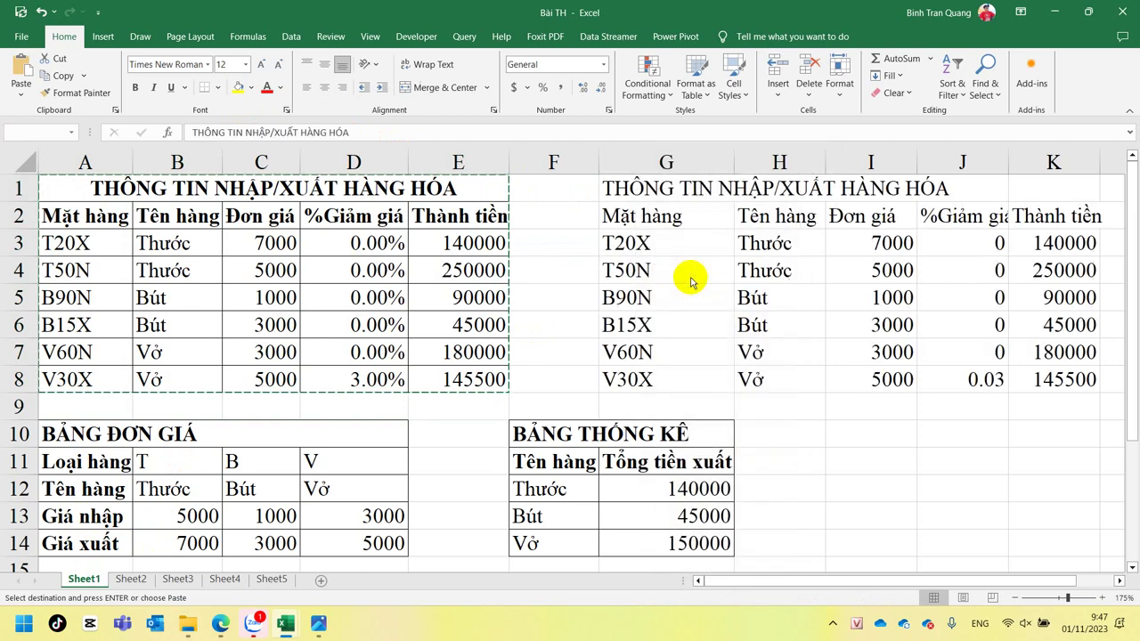
# Start =INDEX($B$13:$D$14, in I3 with the price range locked absolute.
pyautogui.click(846, 249)
pyautogui.write('=')
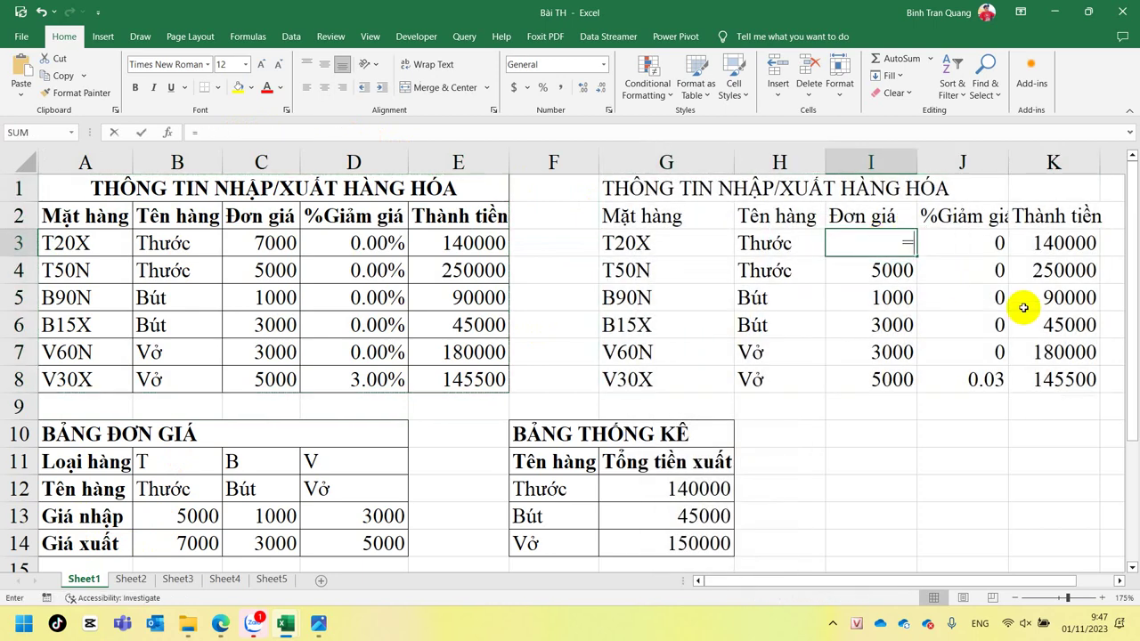
pyautogui.write('ind')
pyautogui.press('Tab')
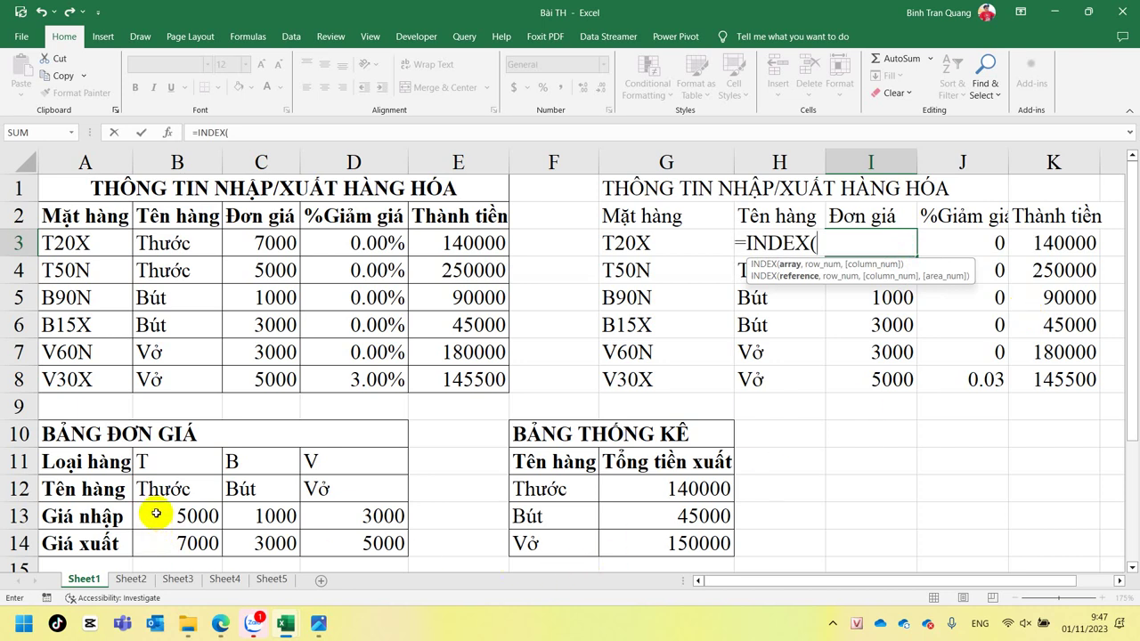
pyautogui.moveTo(156, 515); pyautogui.dragTo(318, 543)
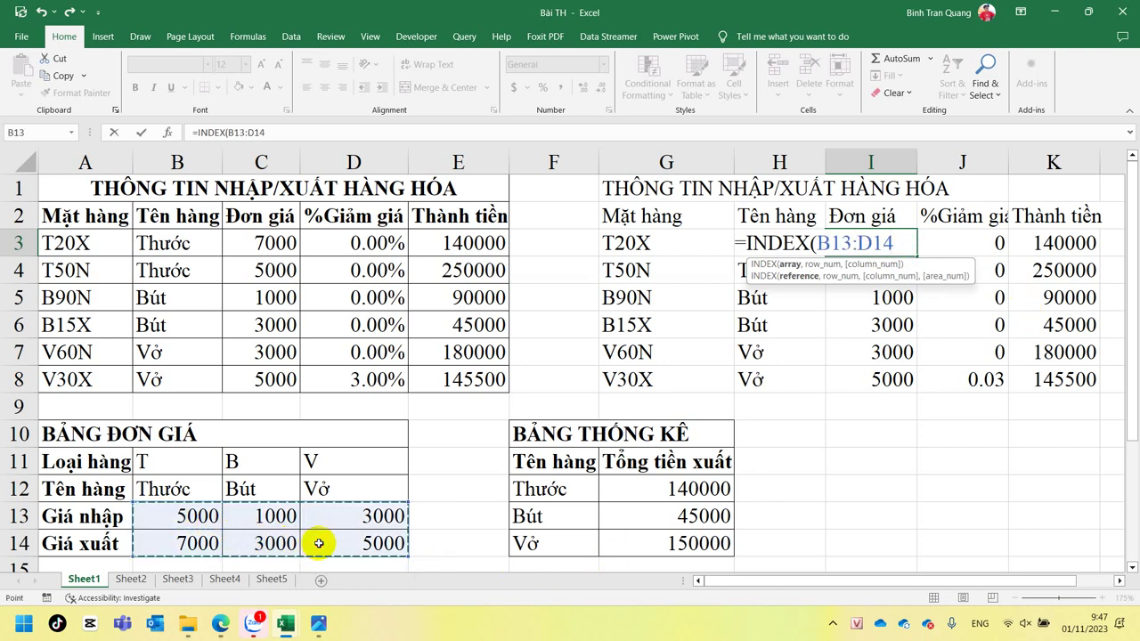
pyautogui.press('F4')
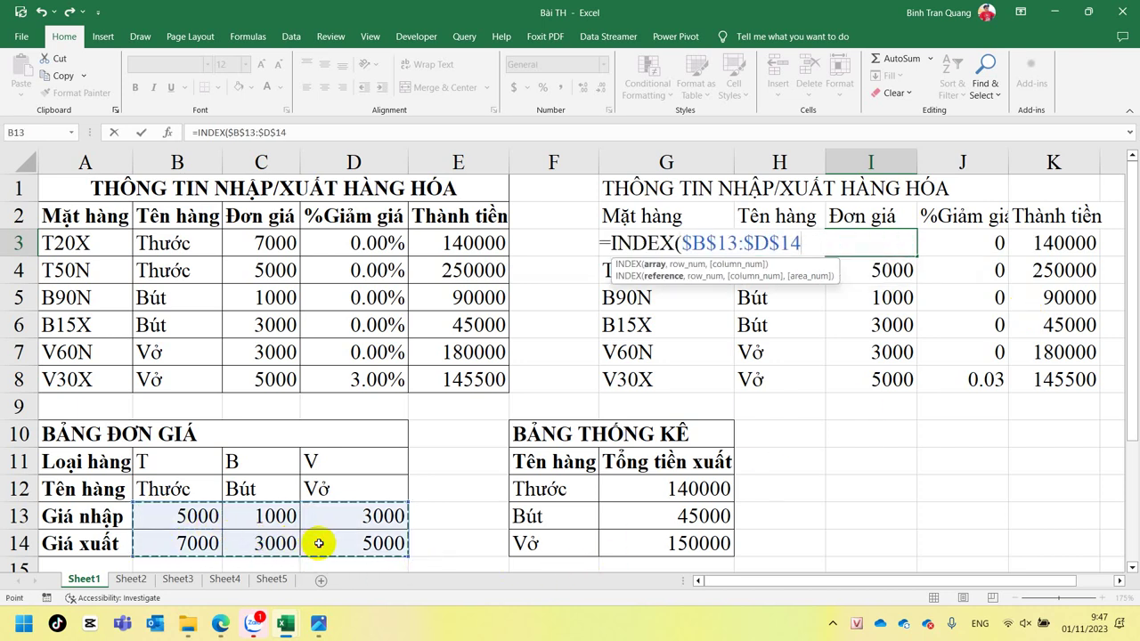
pyautogui.write(',')
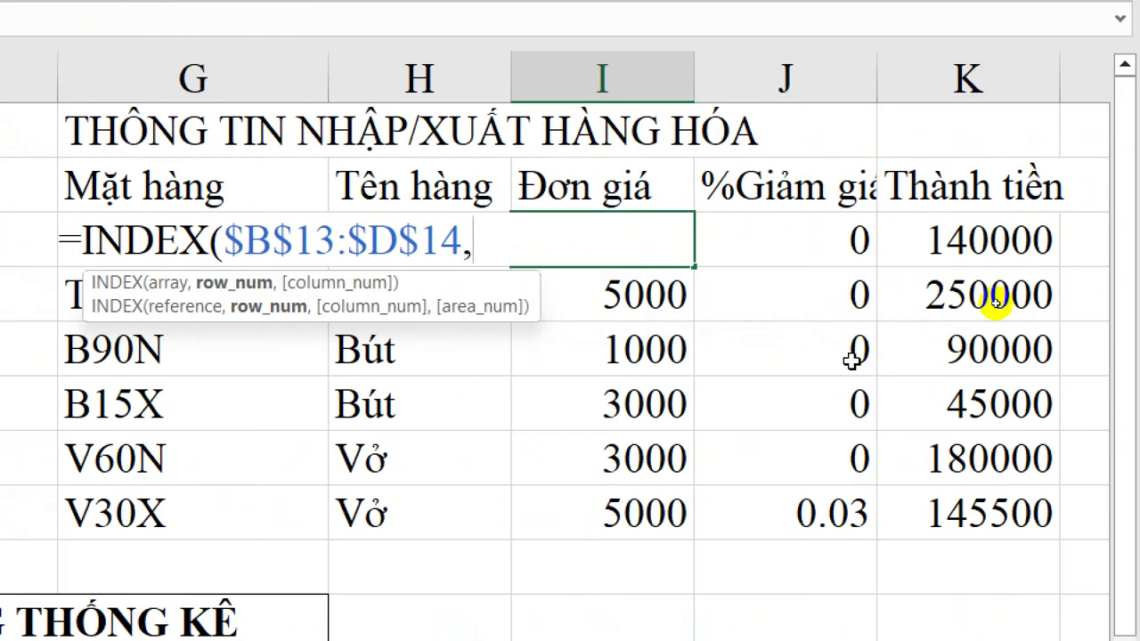
# Add IF(RIGHT(G3)="N",1,2) as the row argument of I3's INDEX formula.
pyautogui.write('if(')
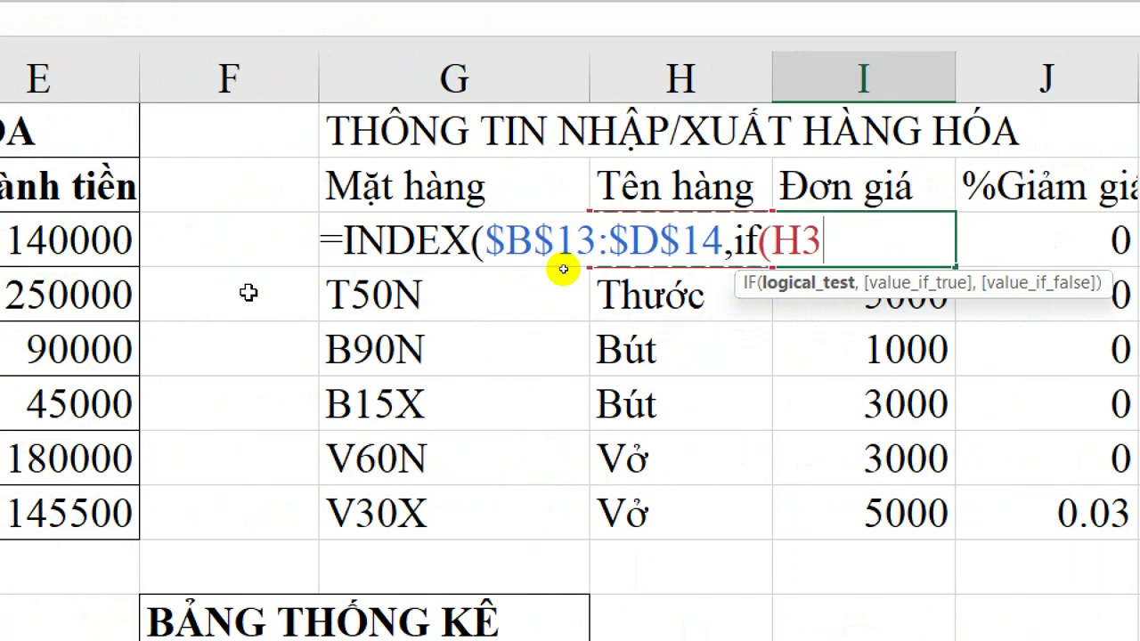
pyautogui.click(563, 267)
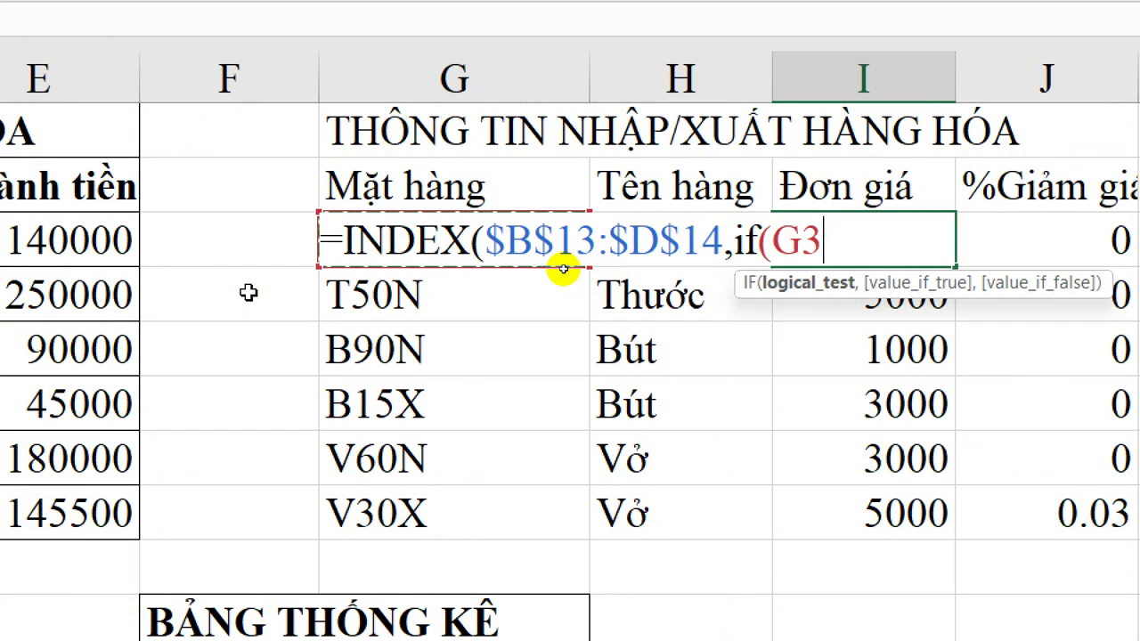
pyautogui.press('BackSpace')
pyautogui.press('BackSpace')
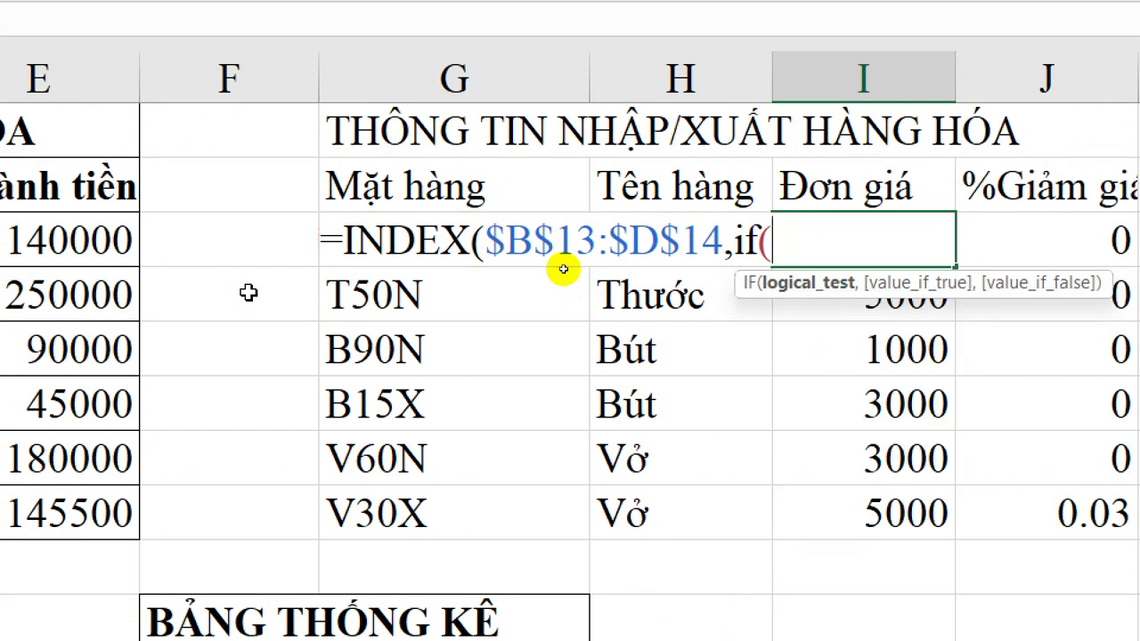
pyautogui.write('ri')
pyautogui.press('Tab')
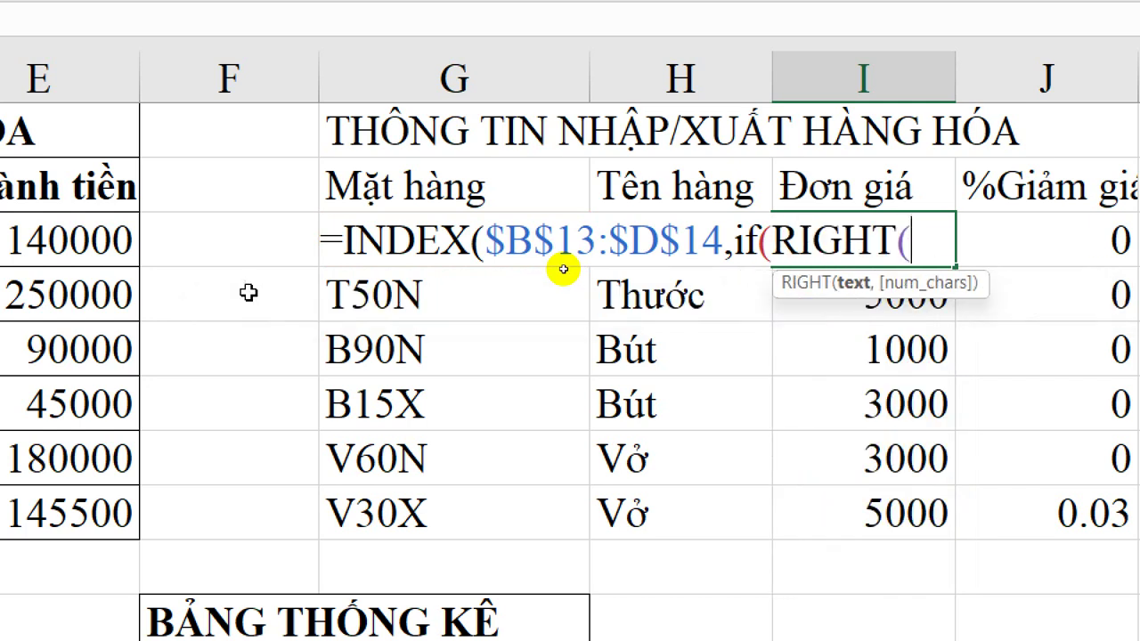
pyautogui.press('Left')
pyautogui.press('Left')
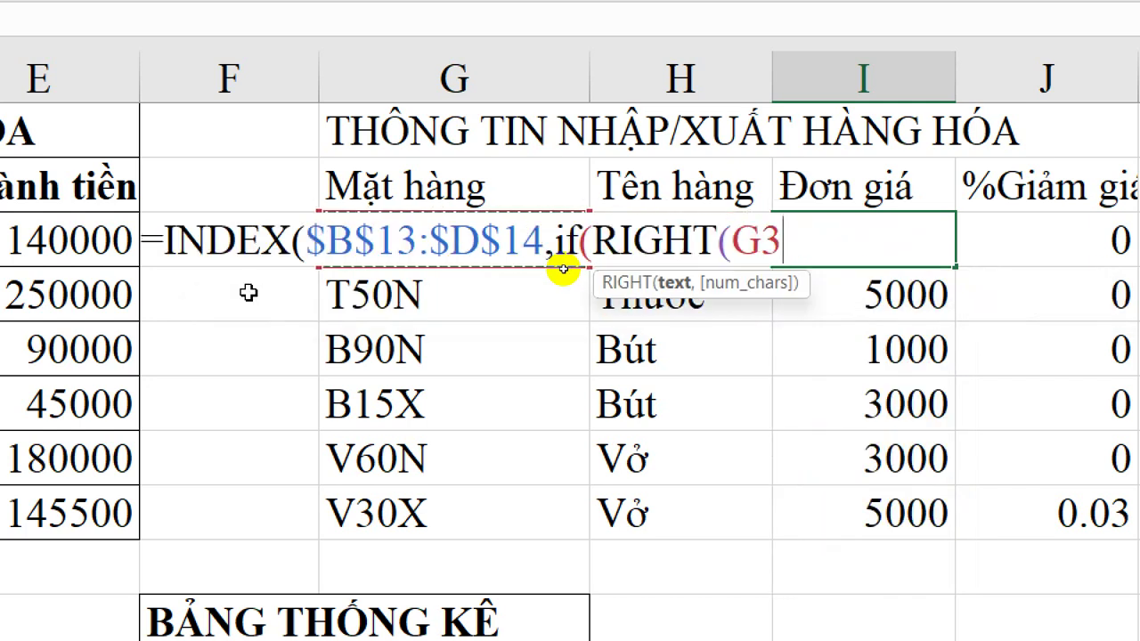
pyautogui.write(')')
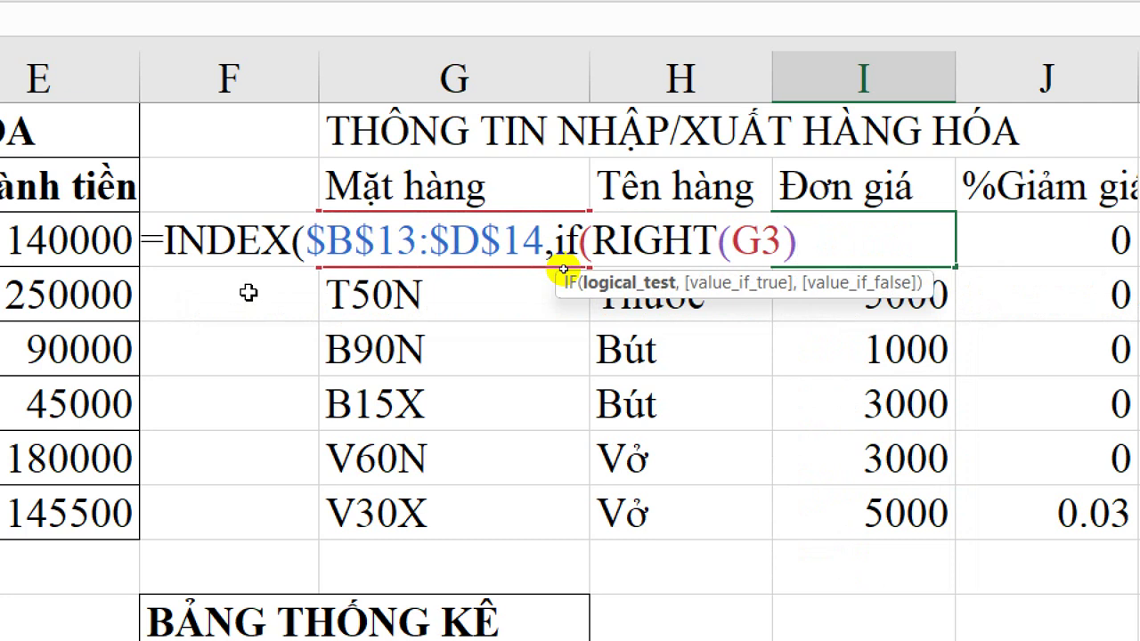
pyautogui.write('="')
pyautogui.write('N"')
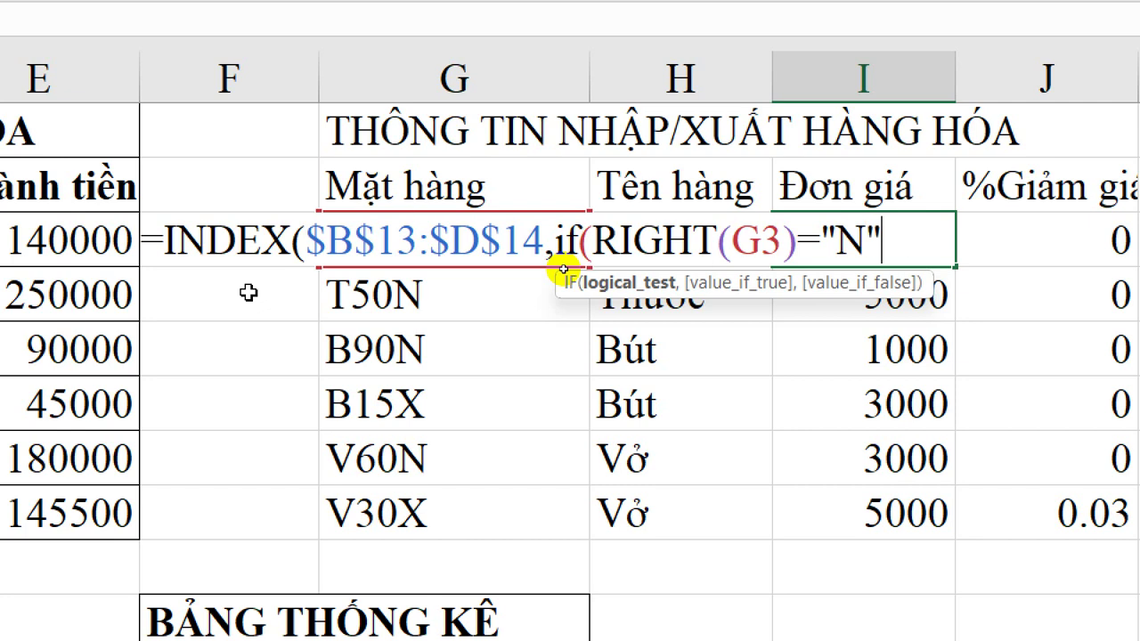
pyautogui.write(',')
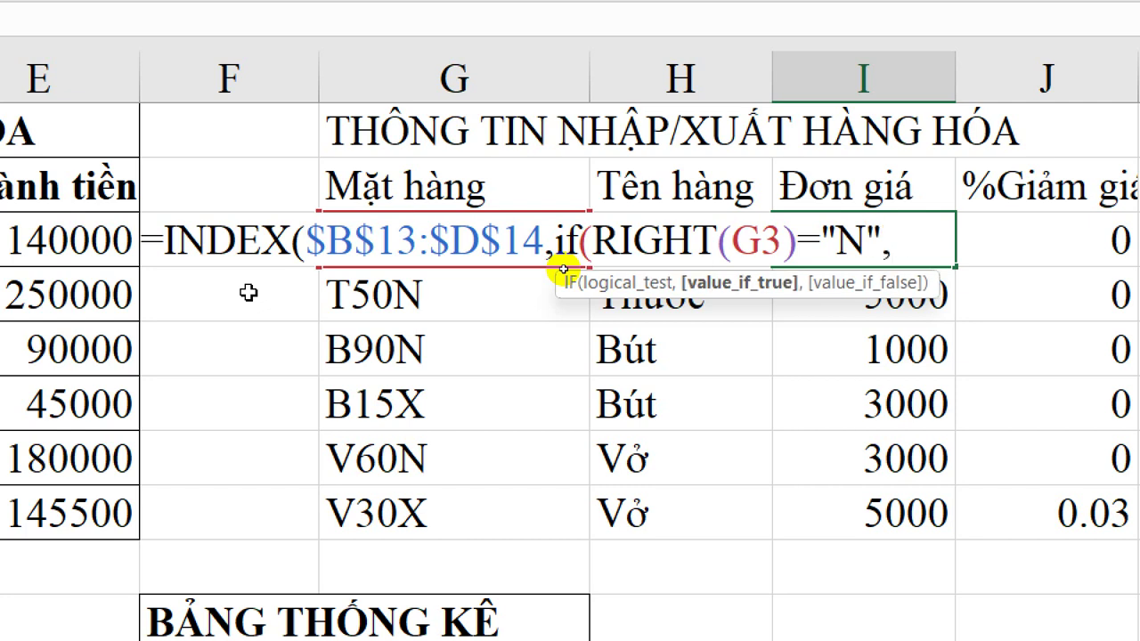
pyautogui.write('1,2')
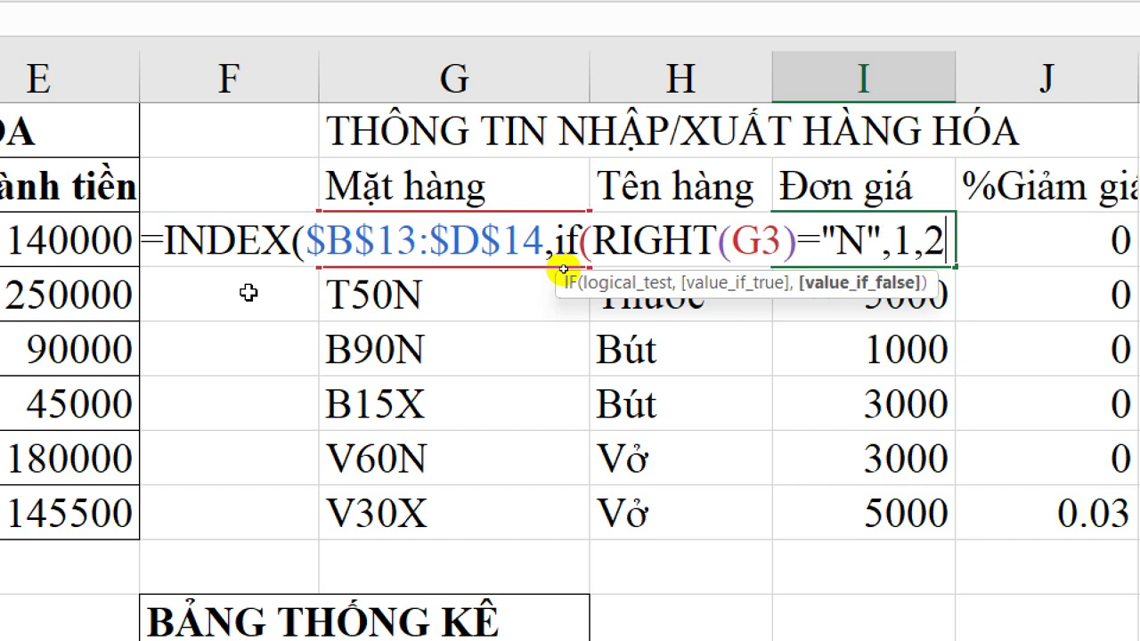
pyautogui.write(')')
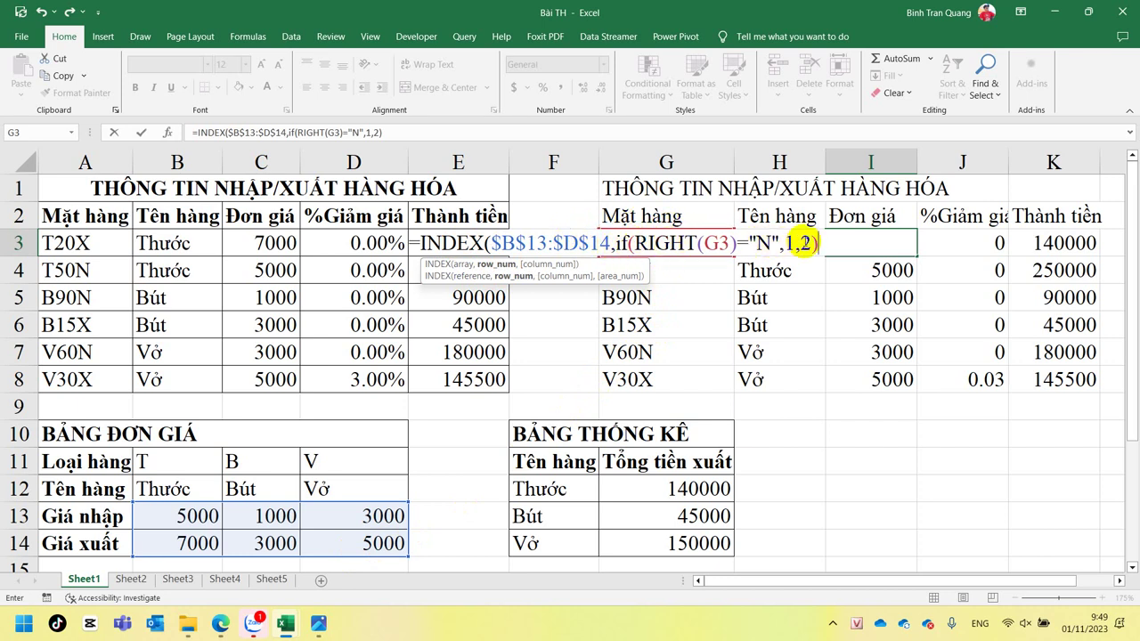
# Add MATCH(H3,$B$12:$D$12,0) as the column argument, closing I3's INDEX formula.
pyautogui.write(',')
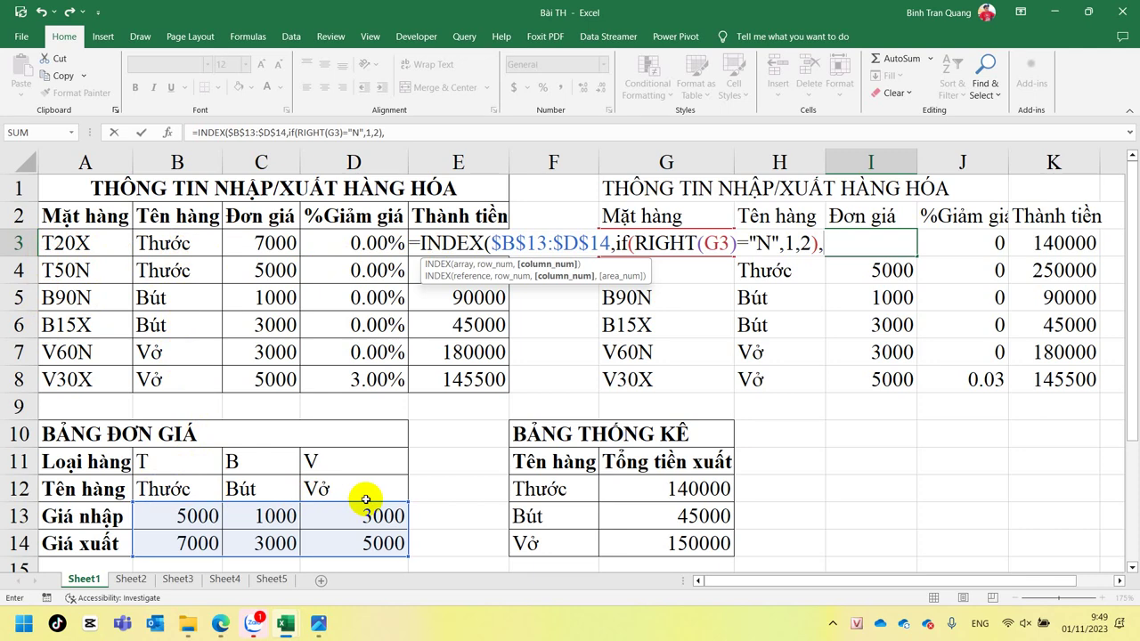
pyautogui.write('m')
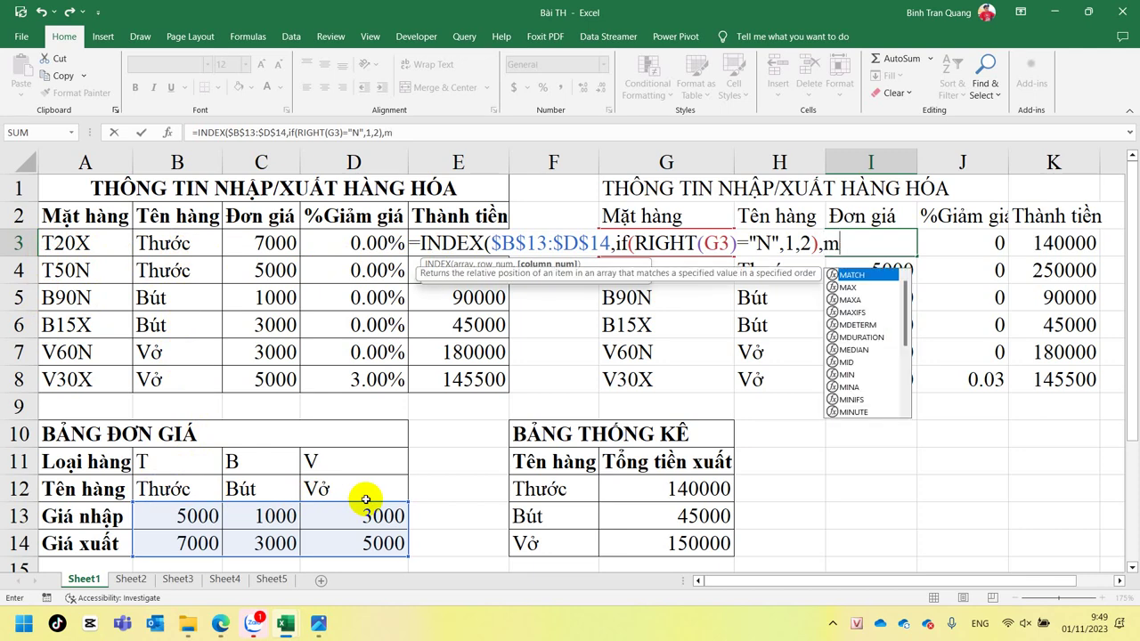
pyautogui.write('a')
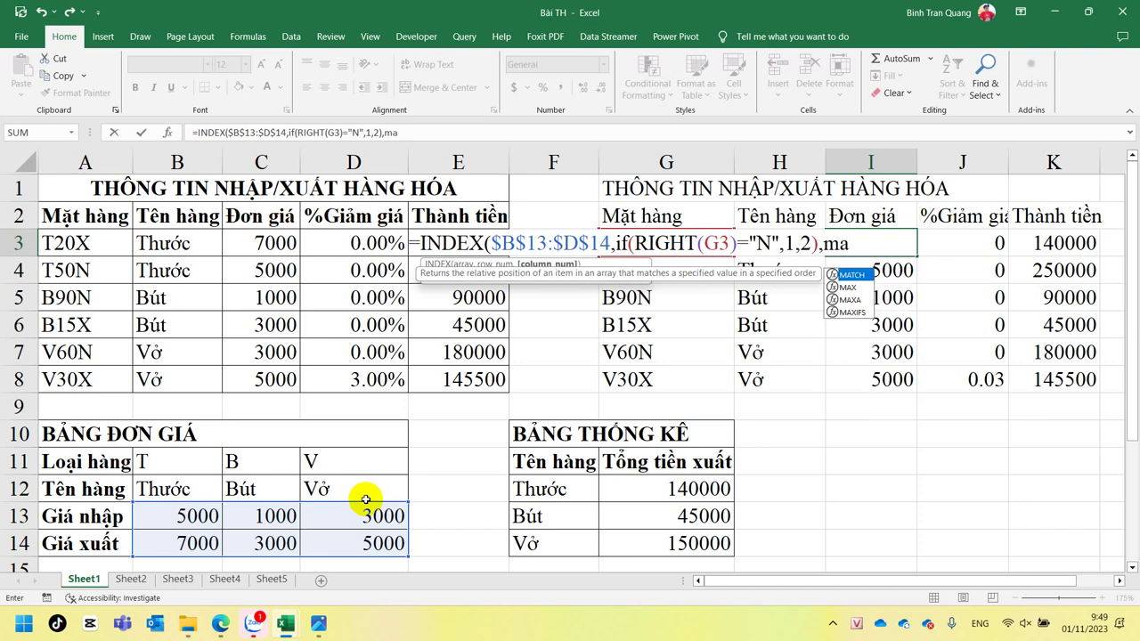
pyautogui.press('Tab')
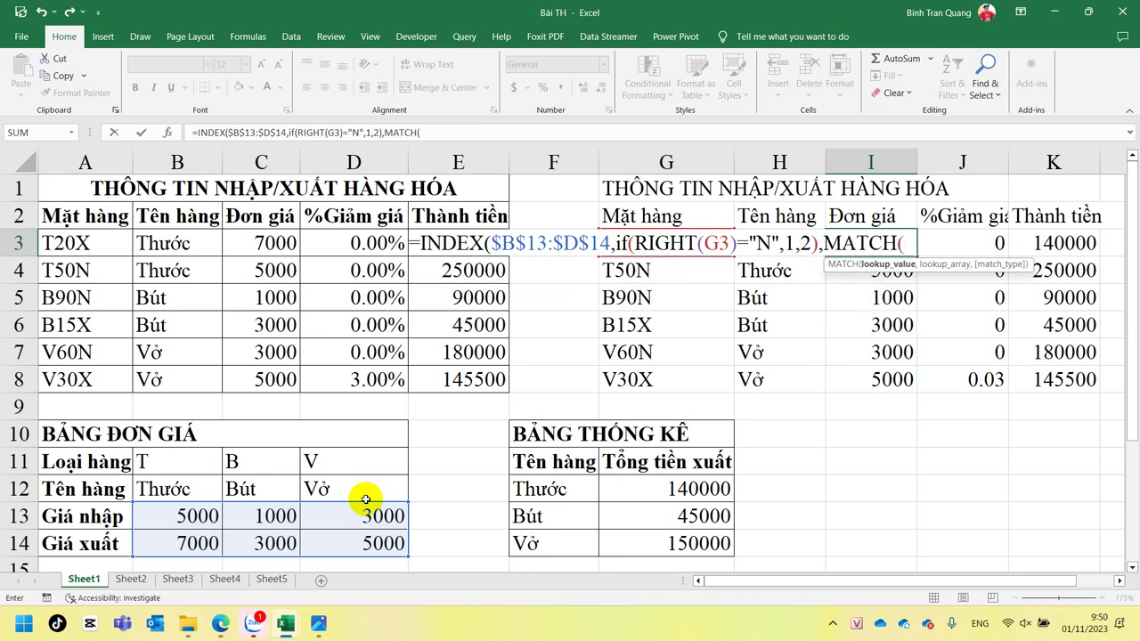
pyautogui.press('Left')
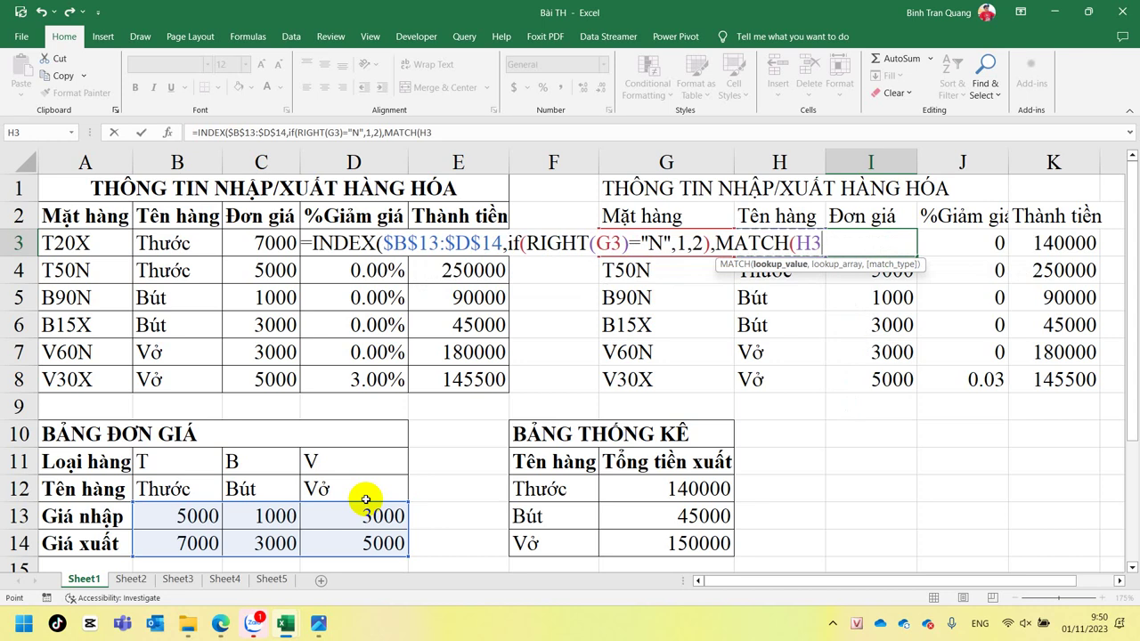
pyautogui.write(',')
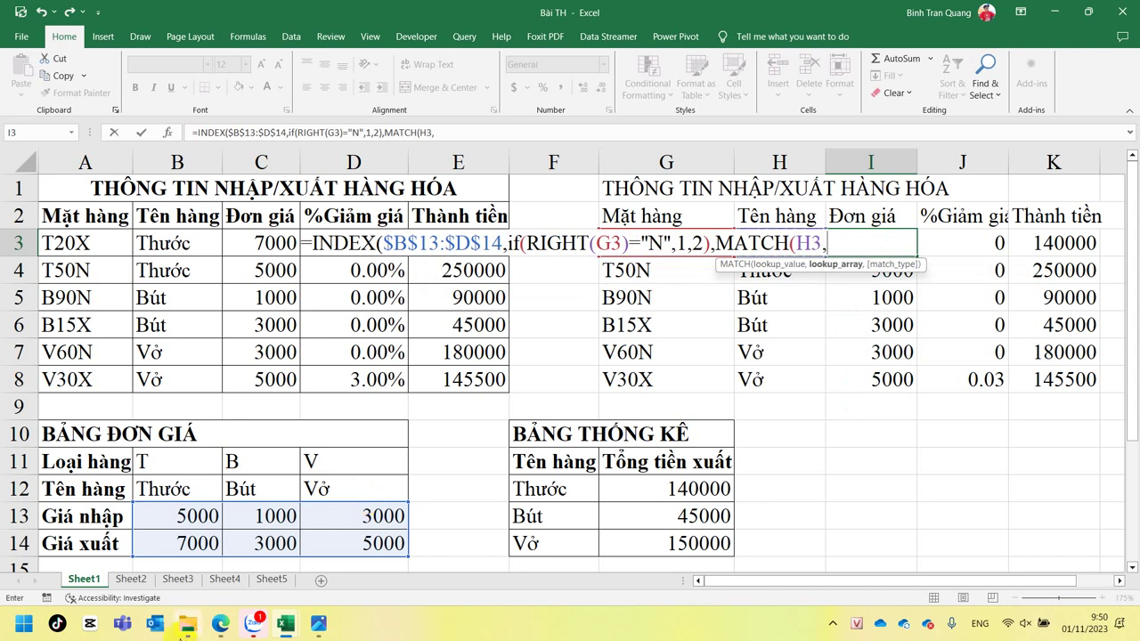
pyautogui.click(187, 488)
pyautogui.moveTo(189, 487); pyautogui.dragTo(318, 481)
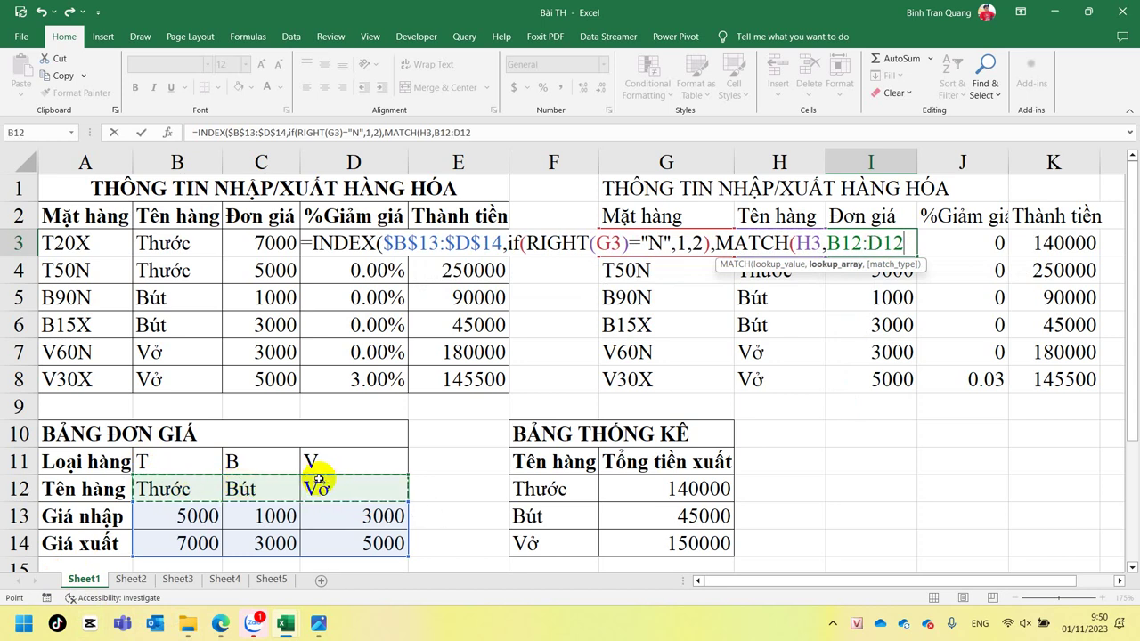
pyautogui.press('F4')
pyautogui.write('$D$12,0')
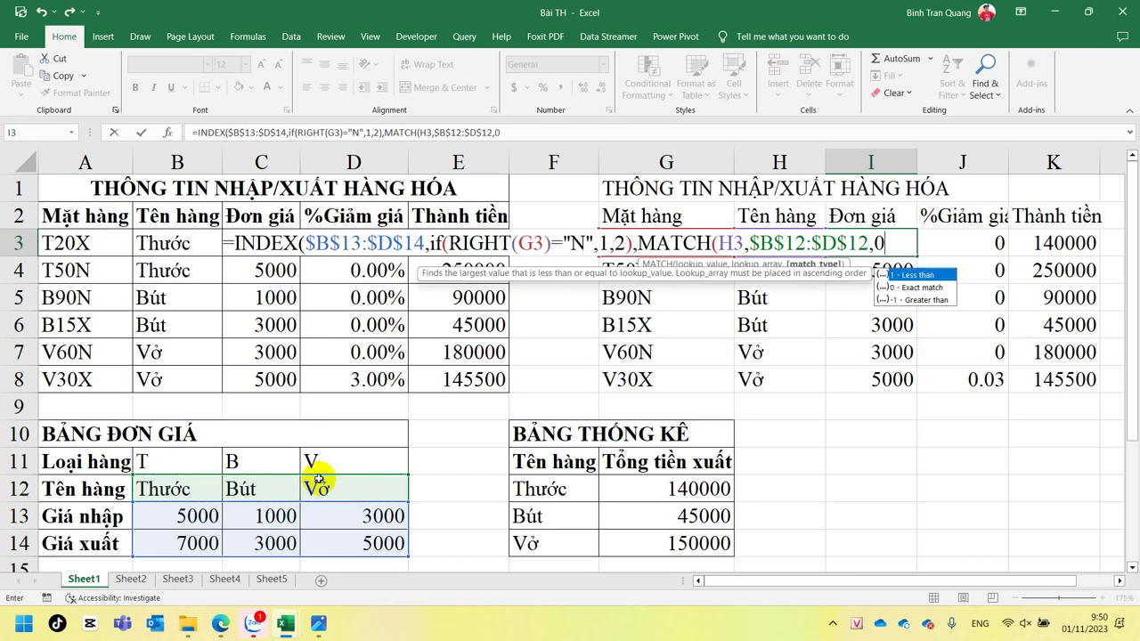
pyautogui.write(')')
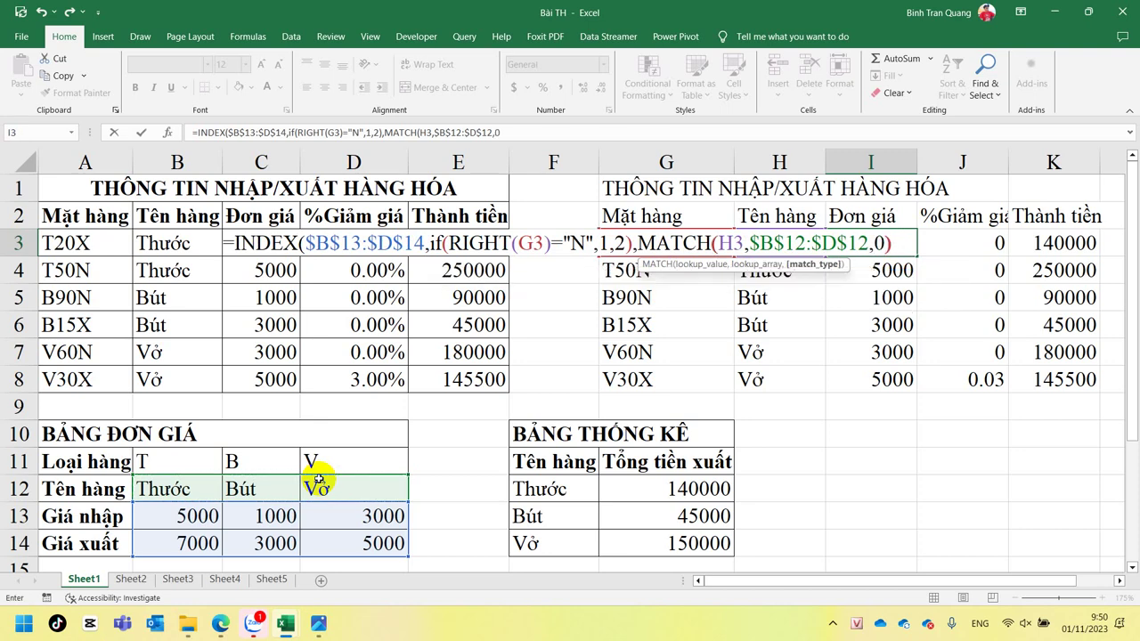
pyautogui.write(')')
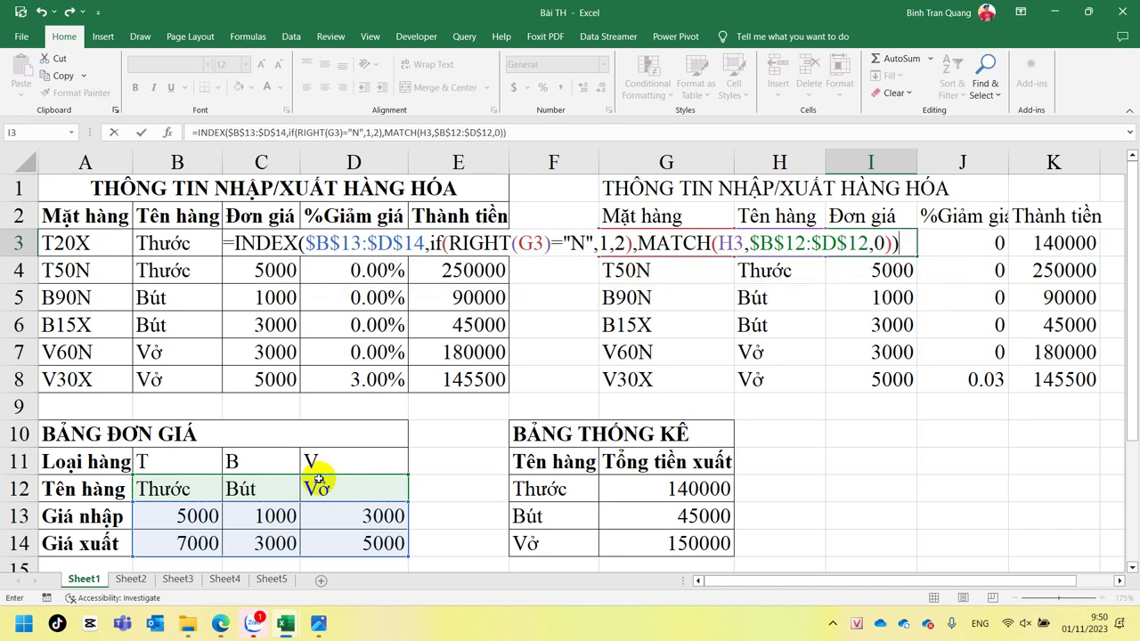
# Confirm the I3 price formula and fill it down through I8.
pyautogui.press('Return')
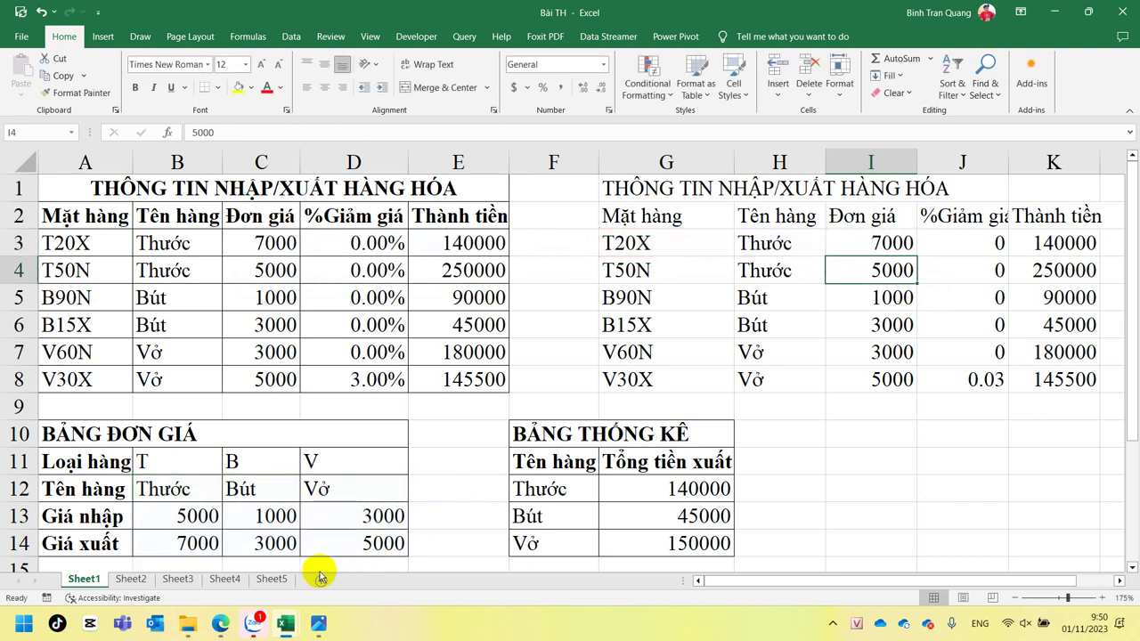
pyautogui.click(904, 246)
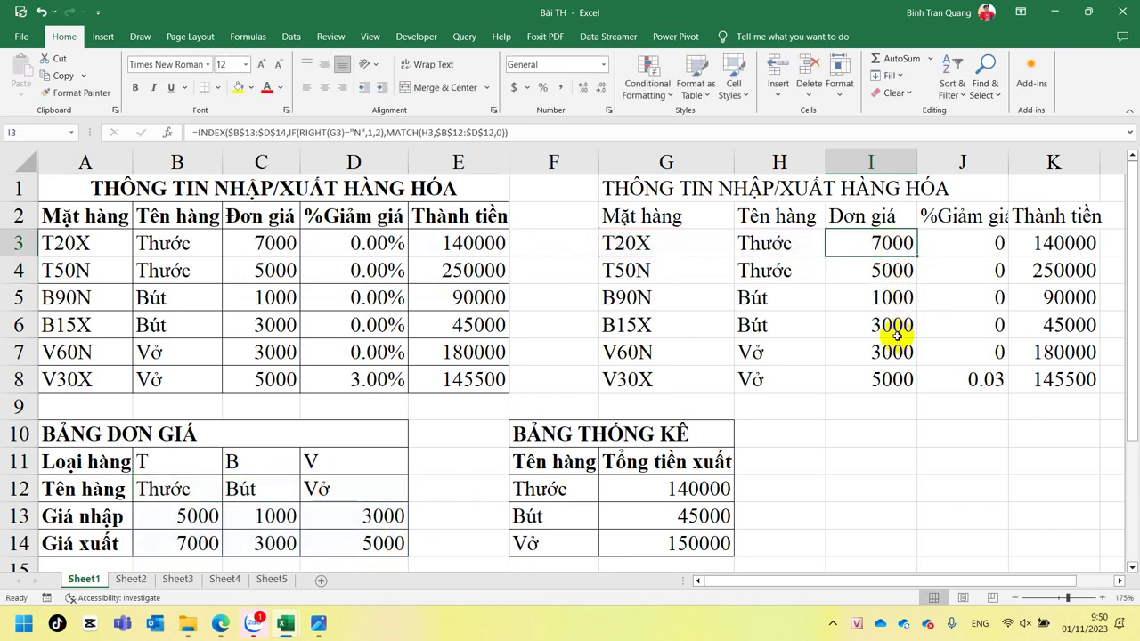
pyautogui.moveTo(918, 258); pyautogui.dragTo(918, 259)
pyautogui.doubleClick(918, 259)
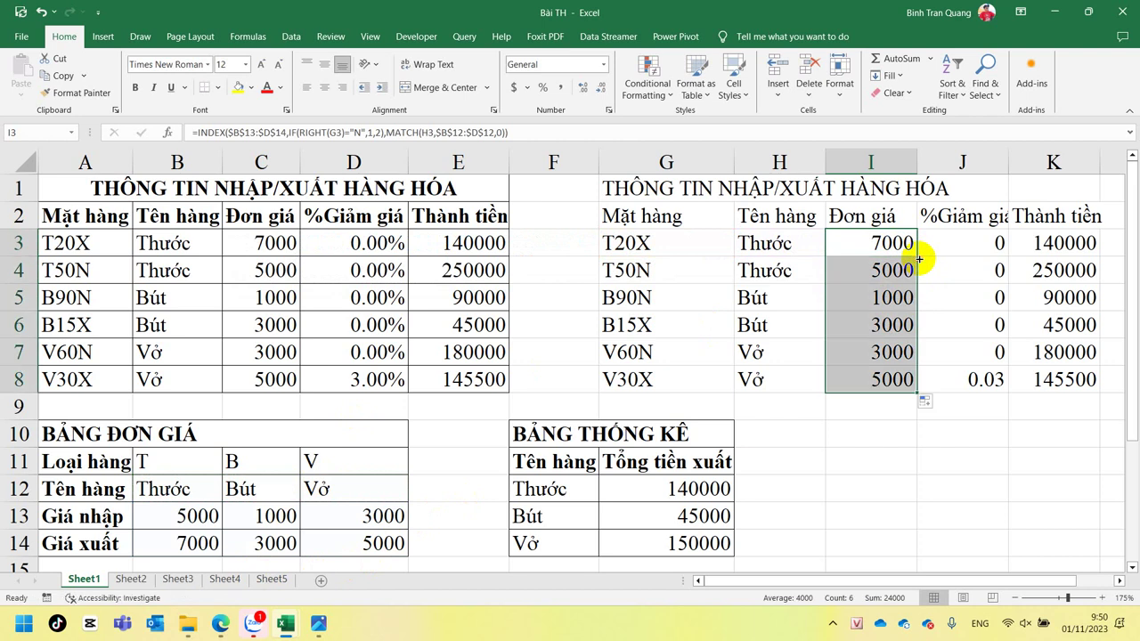
# Check the results in I3:I8 (7000, 5000, 1000, 3000, 3000, 5000) and review I3's ranges.
pyautogui.click(896, 254)
pyautogui.click(879, 280)
pyautogui.click(875, 298)
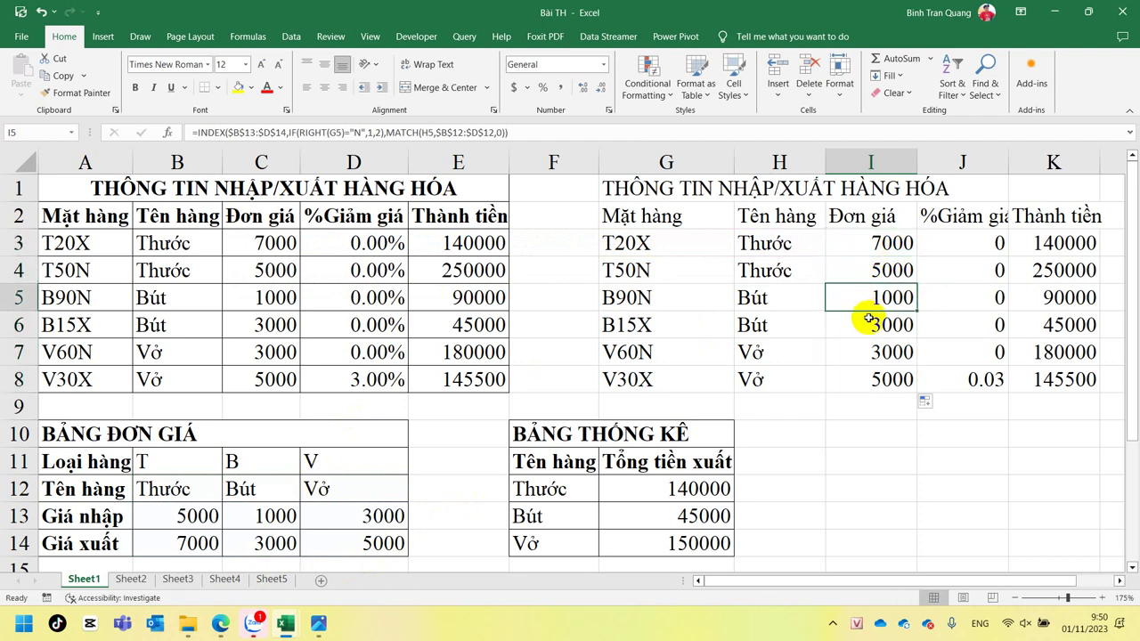
pyautogui.click(871, 325)
pyautogui.click(866, 352)
pyautogui.click(859, 374)
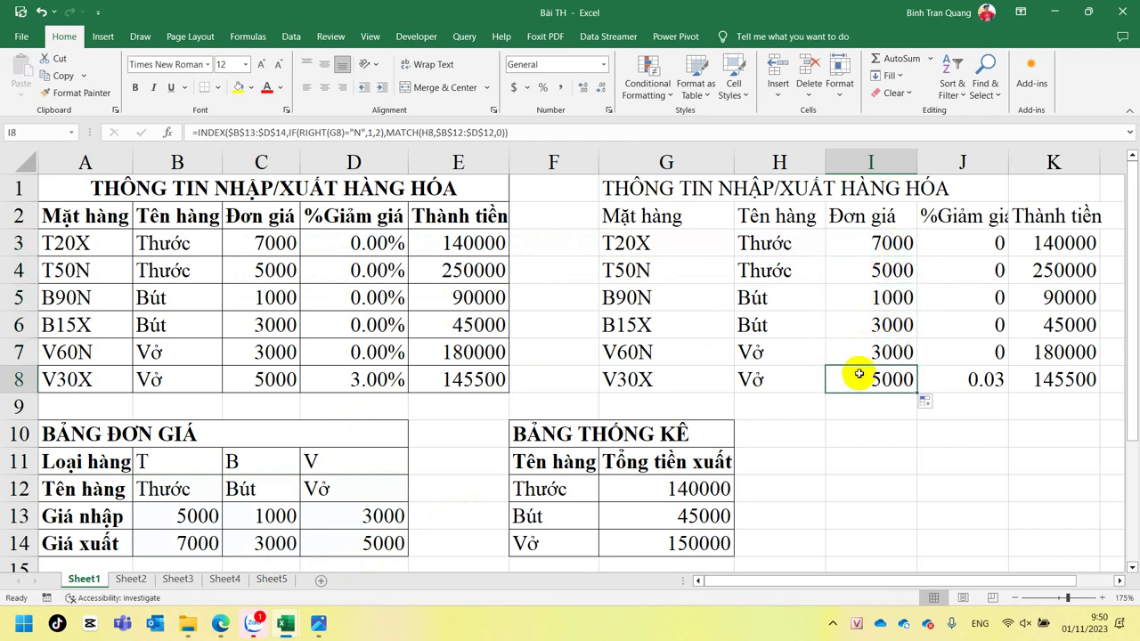
pyautogui.click(858, 244)
pyautogui.click(518, 132)
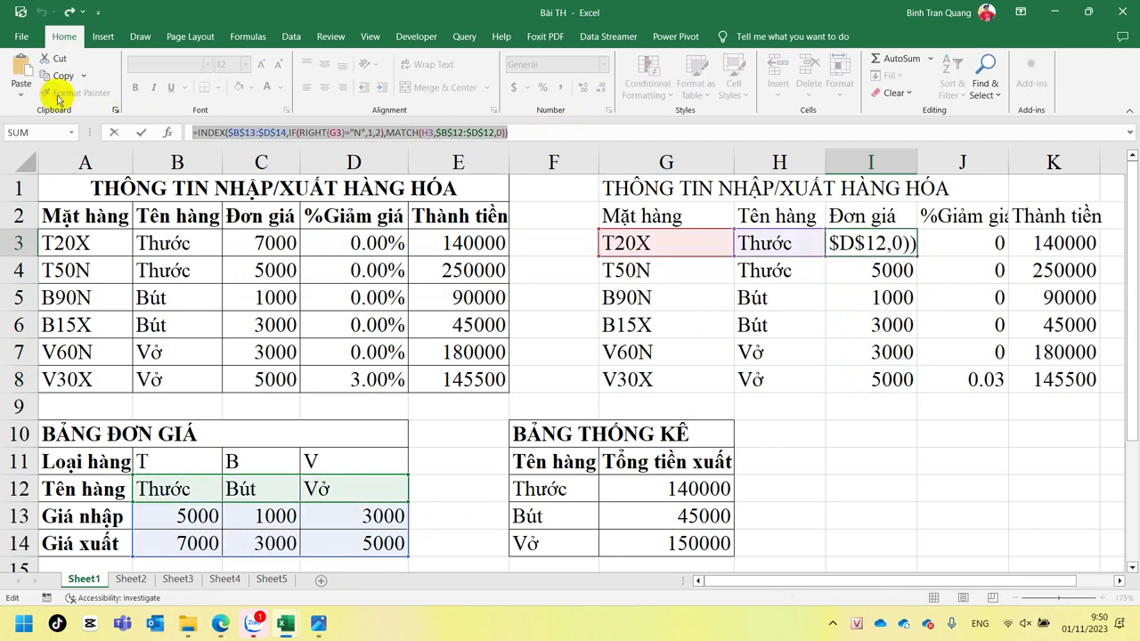
pyautogui.press('Escape')
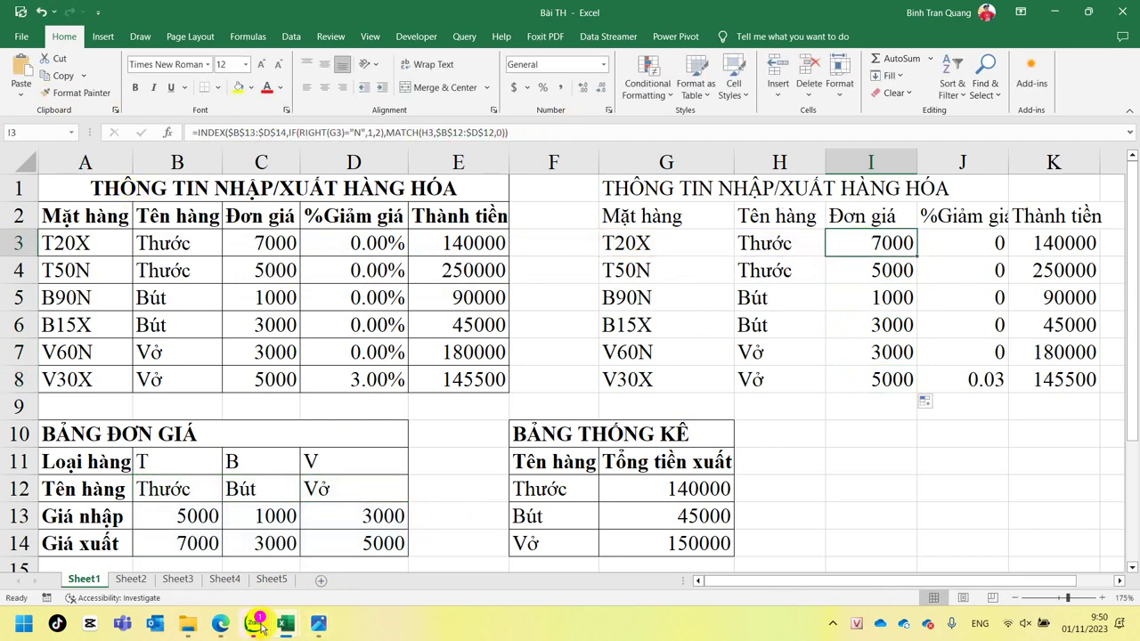
# Paste the price formula into the MÔN TIN HỌC-IMC-TC23 Zalo group chat and send it.
pyautogui.click(259, 626)
pyautogui.click(424, 572)
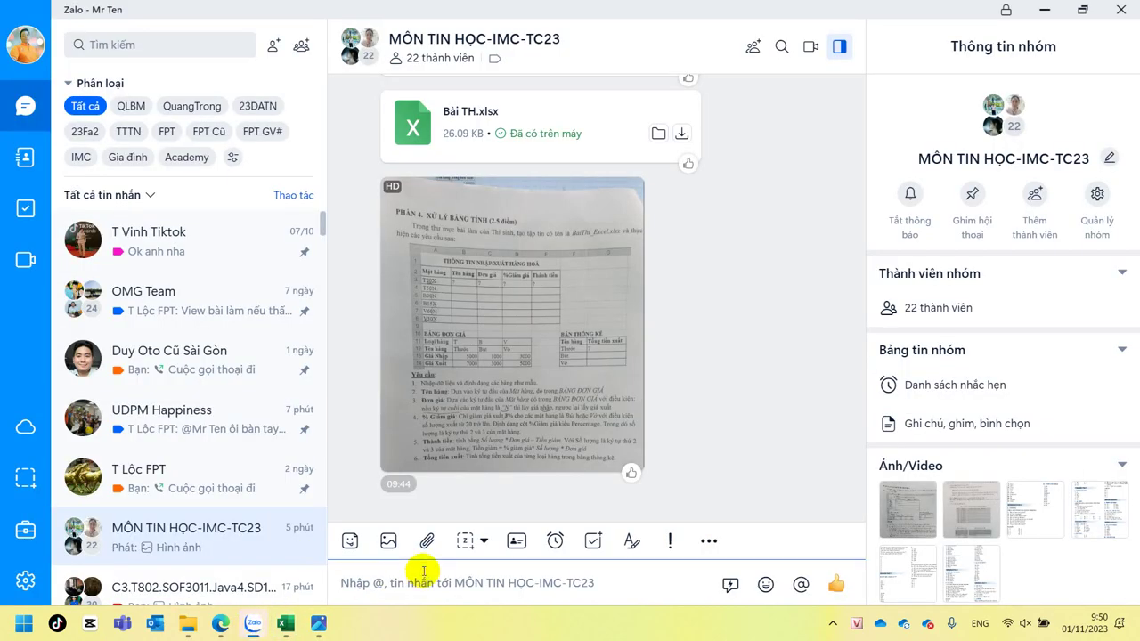
pyautogui.hotkey('ctrl', 'v')
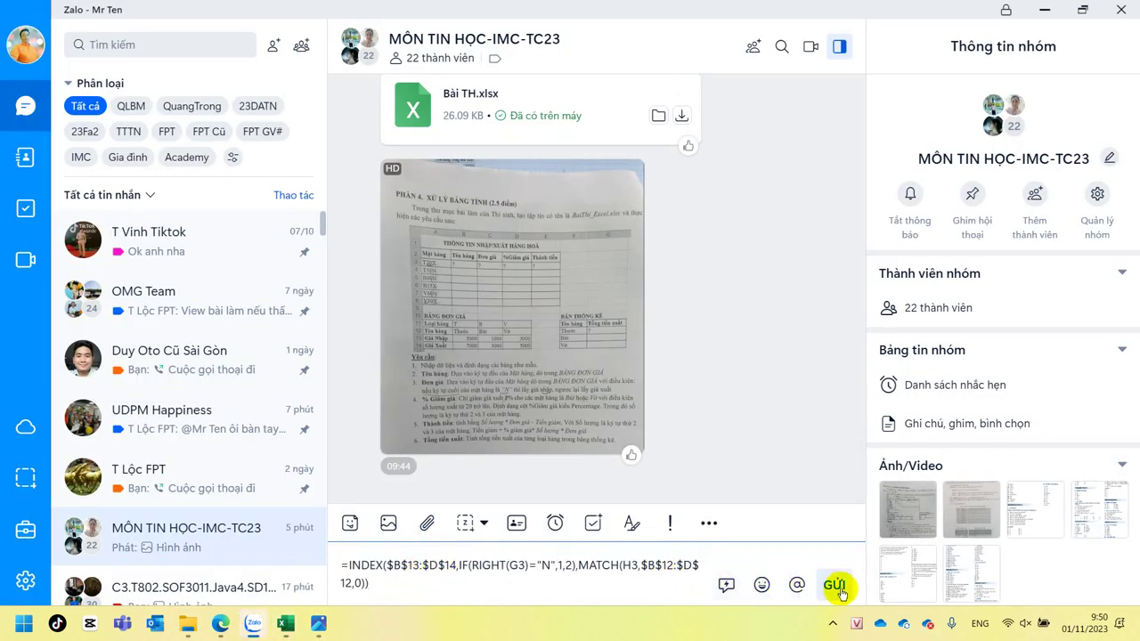
pyautogui.click(836, 586)
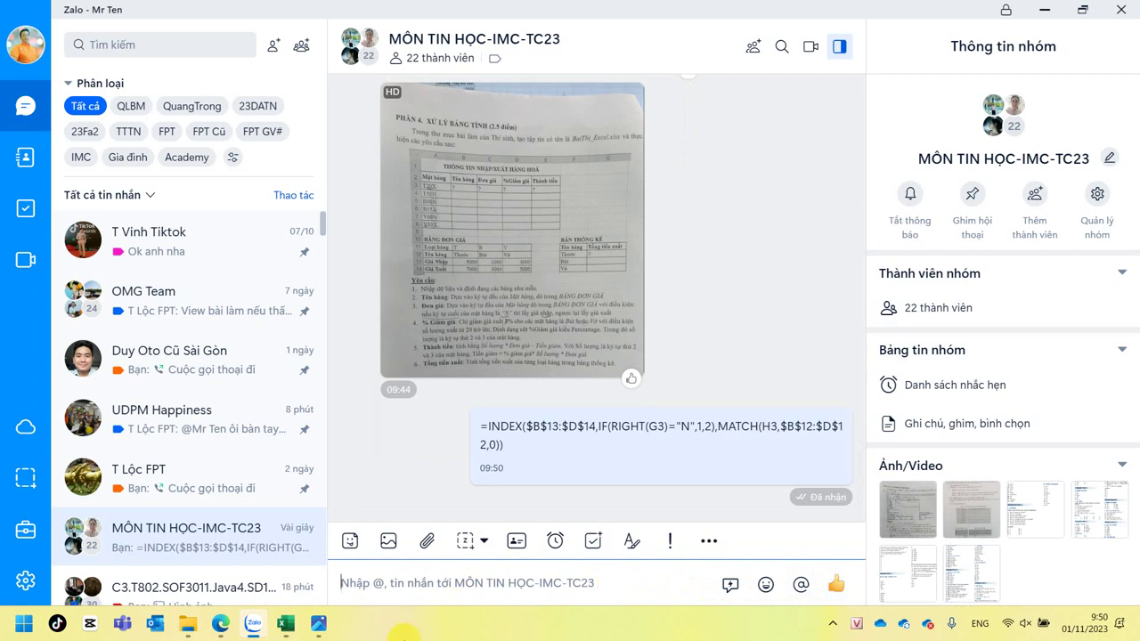
# Return to the Bài TH Excel workbook and select the price figures B13:D14.
pyautogui.moveTo(285, 623)
pyautogui.click(258, 565)
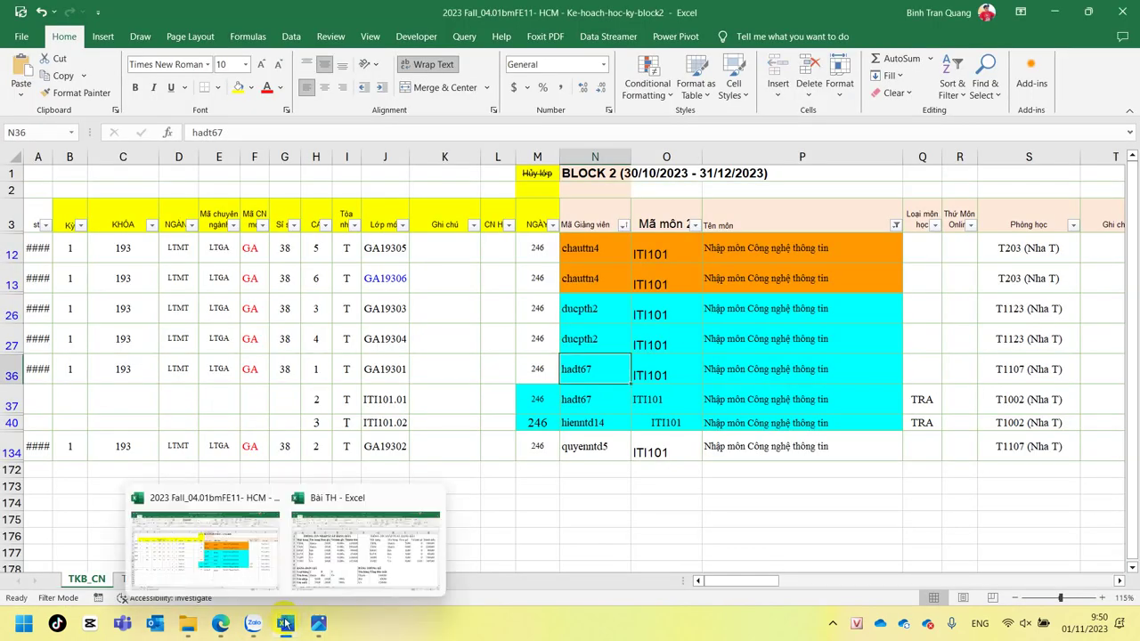
pyautogui.click(338, 547)
pyautogui.moveTo(191, 516); pyautogui.dragTo(341, 550)
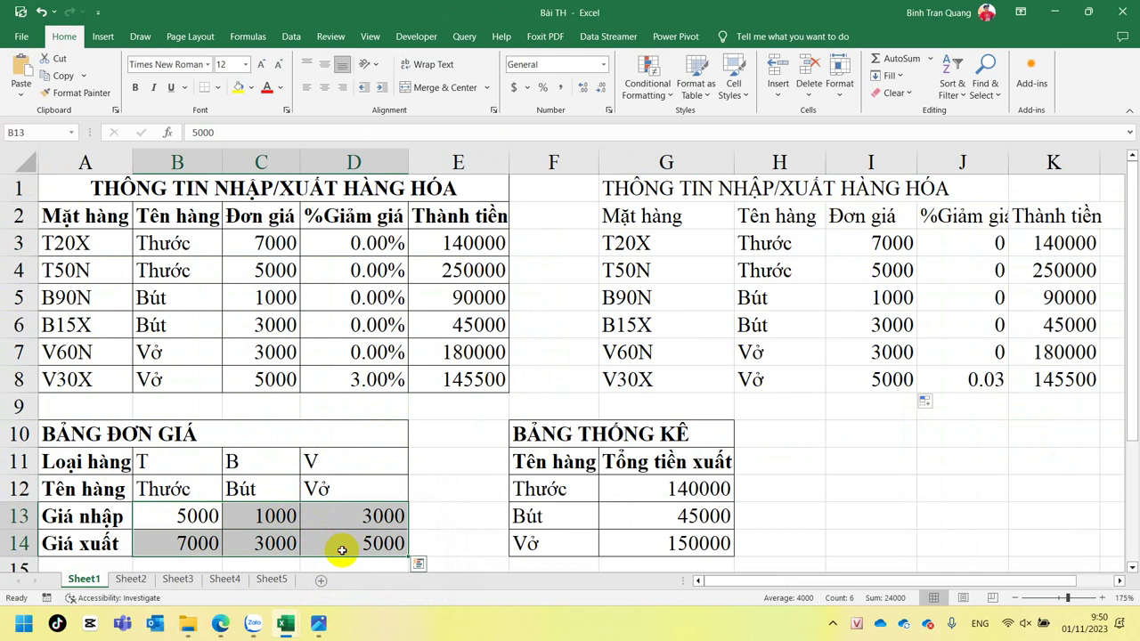
# Fill C14, Bút's export price 3000, yellow, then review the price table and return to I3.
pyautogui.click(278, 543)
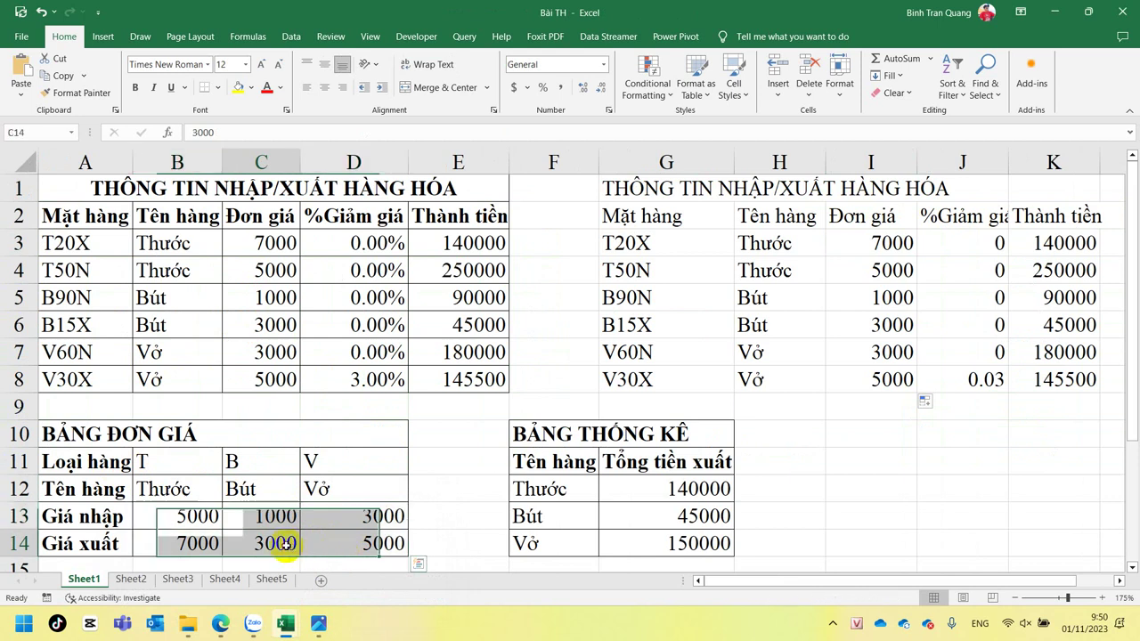
pyautogui.click(238, 90)
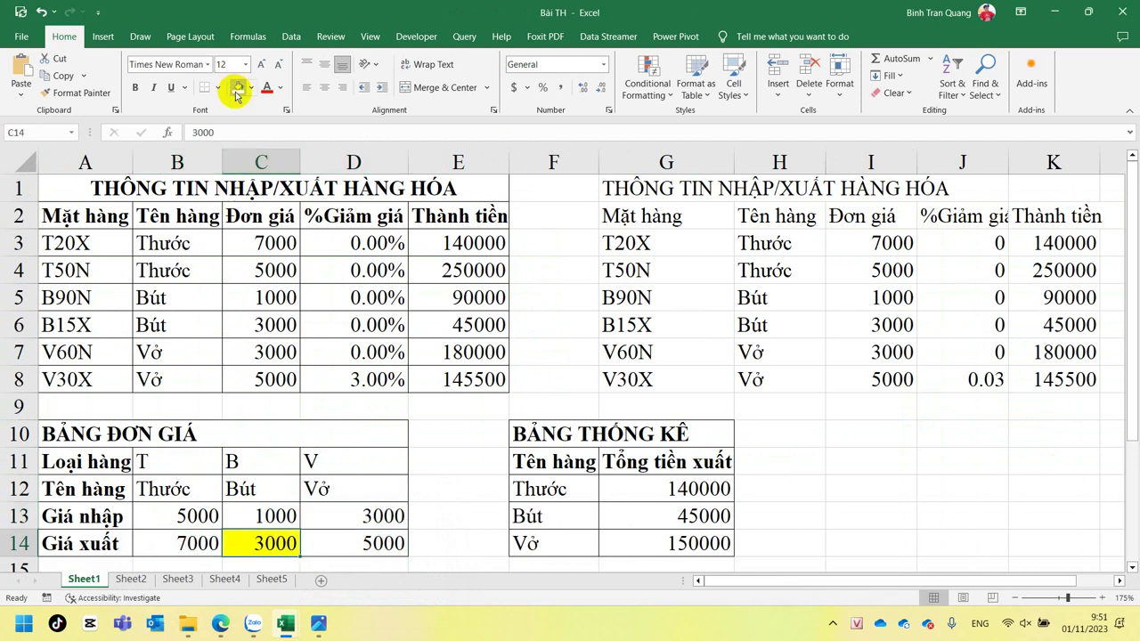
pyautogui.moveTo(142, 543); pyautogui.dragTo(383, 543)
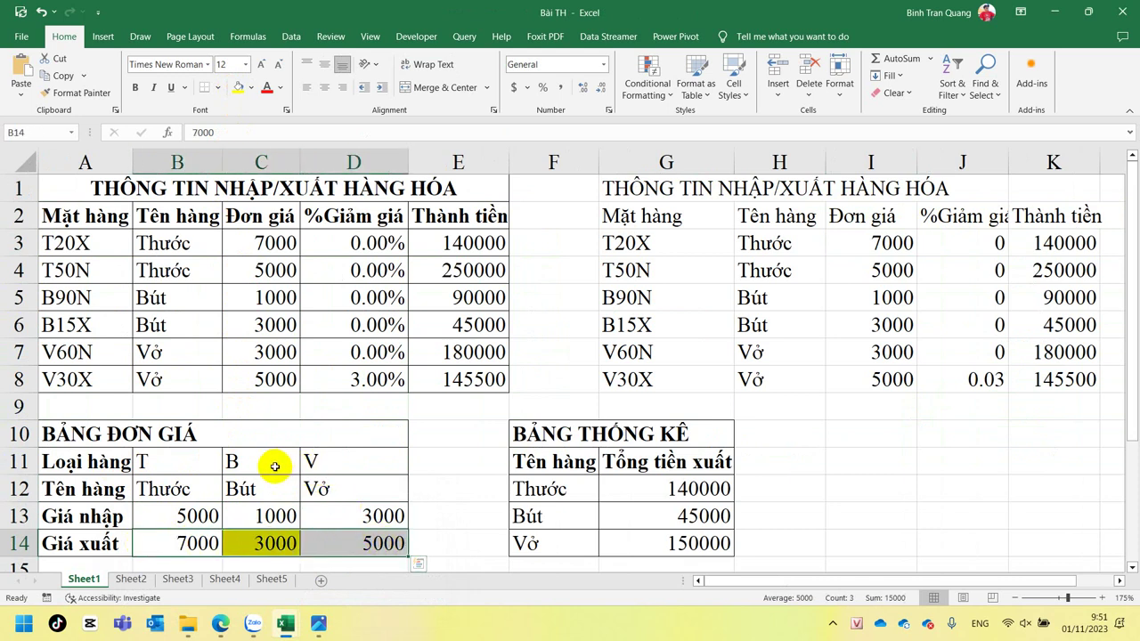
pyautogui.moveTo(257, 516); pyautogui.dragTo(259, 546)
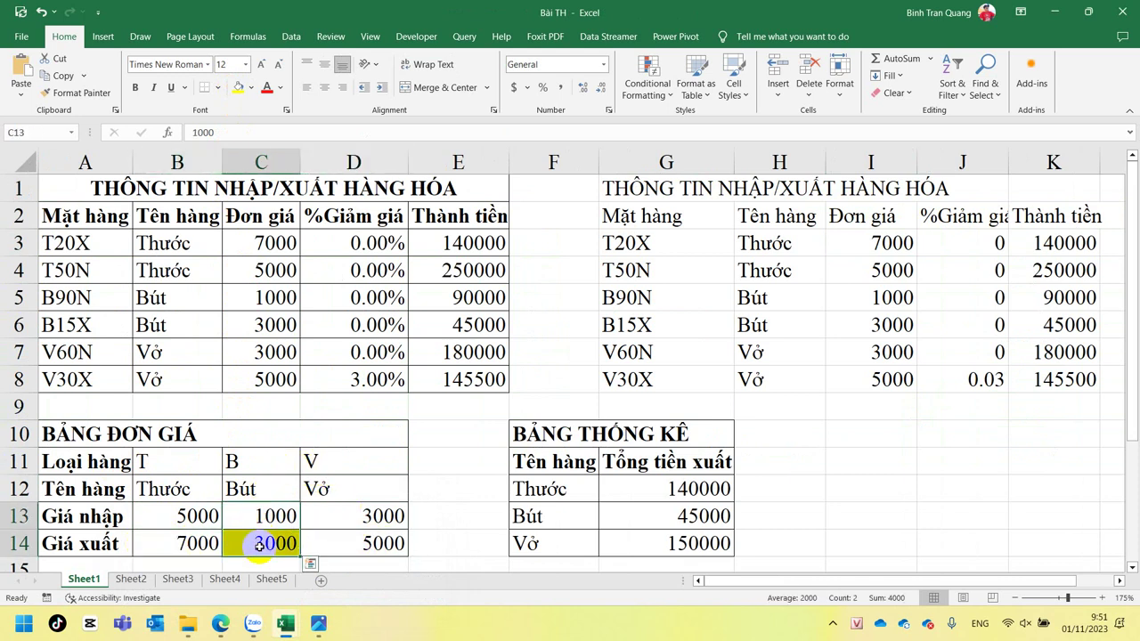
pyautogui.moveTo(190, 516)
pyautogui.mouseDown()
pyautogui.moveTo(324, 530)
pyautogui.moveTo(336, 546)
pyautogui.mouseUp()
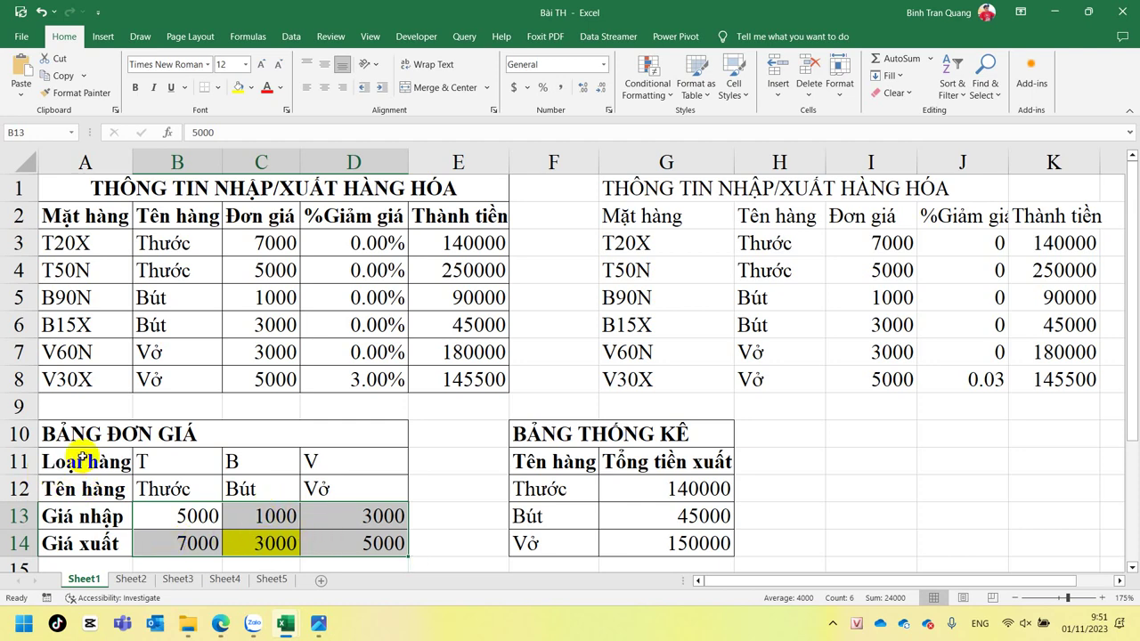
pyautogui.moveTo(85, 461)
pyautogui.mouseDown()
pyautogui.moveTo(174, 477)
pyautogui.moveTo(329, 538)
pyautogui.mouseUp()
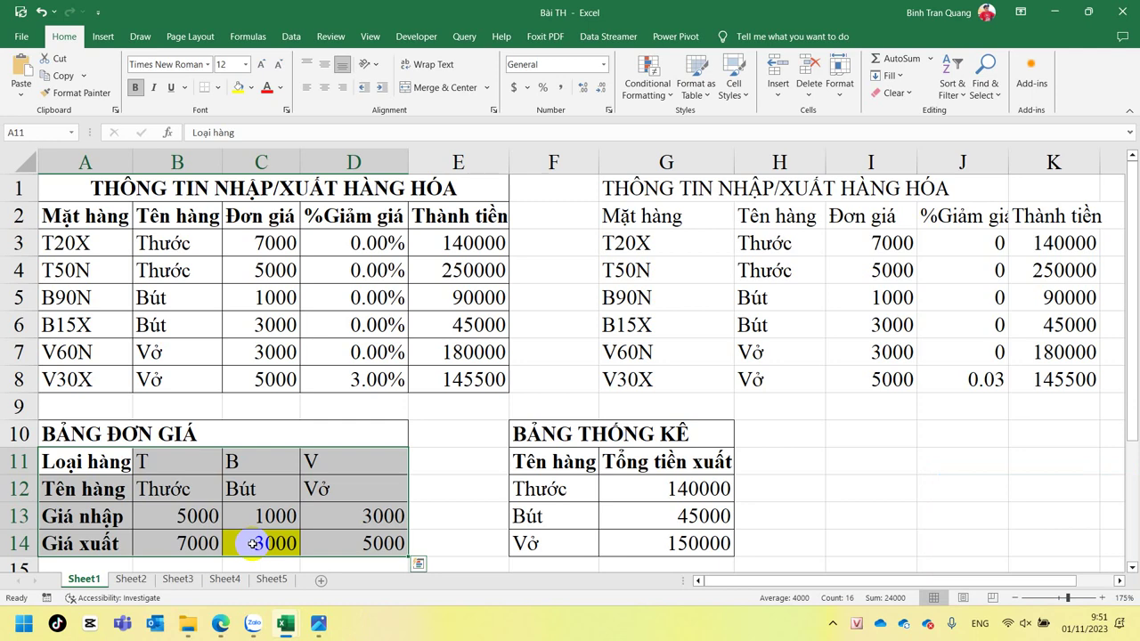
pyautogui.click(832, 624)
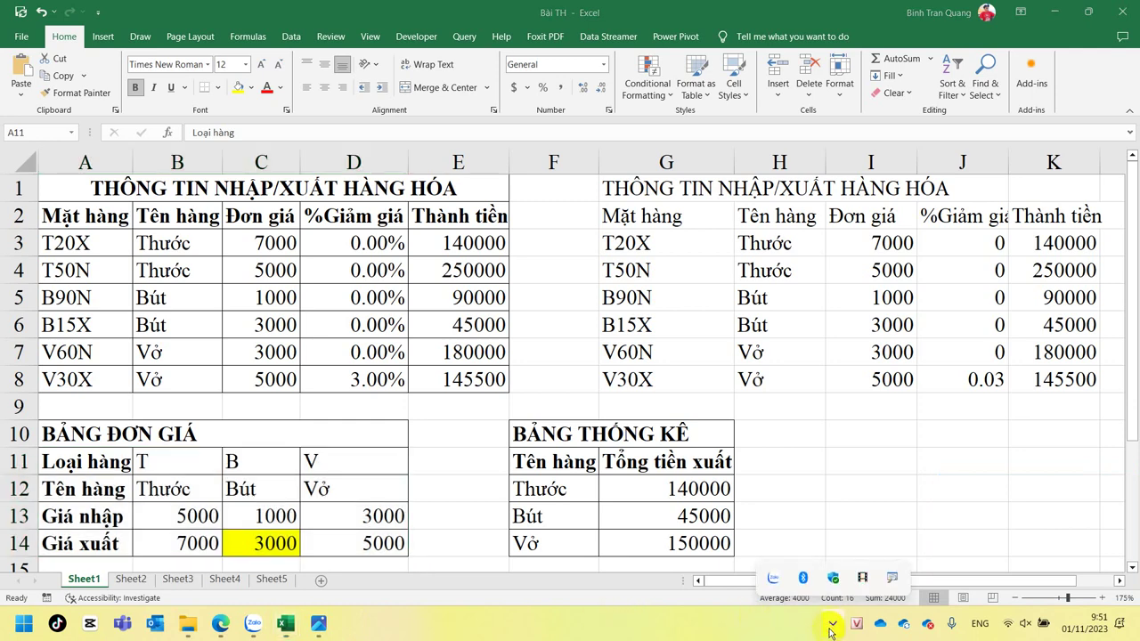
pyautogui.click(871, 243)
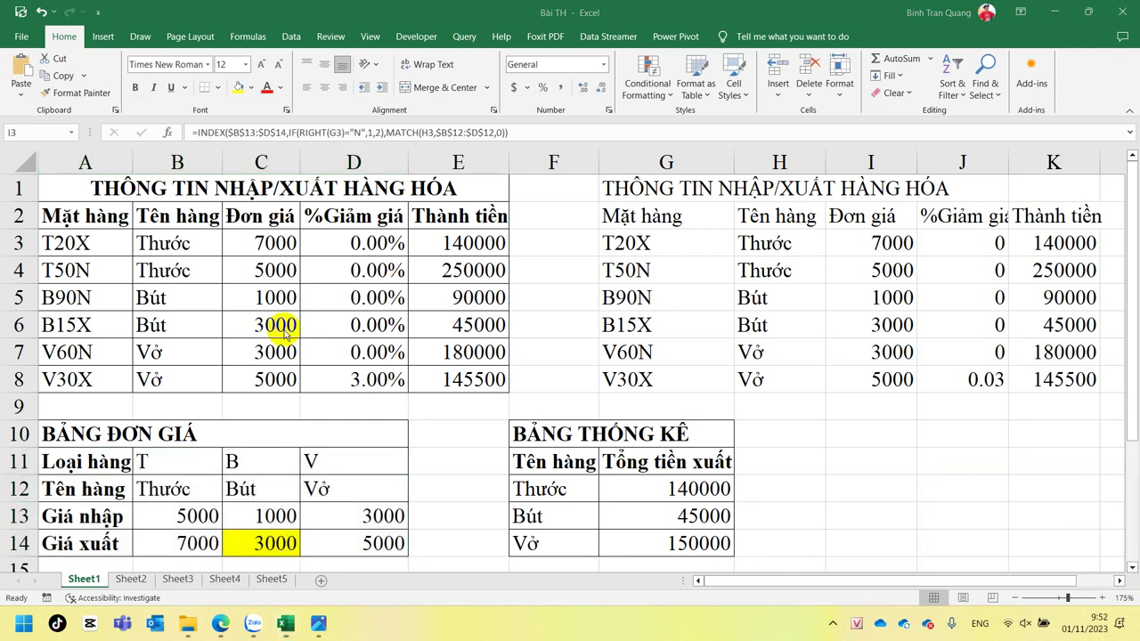